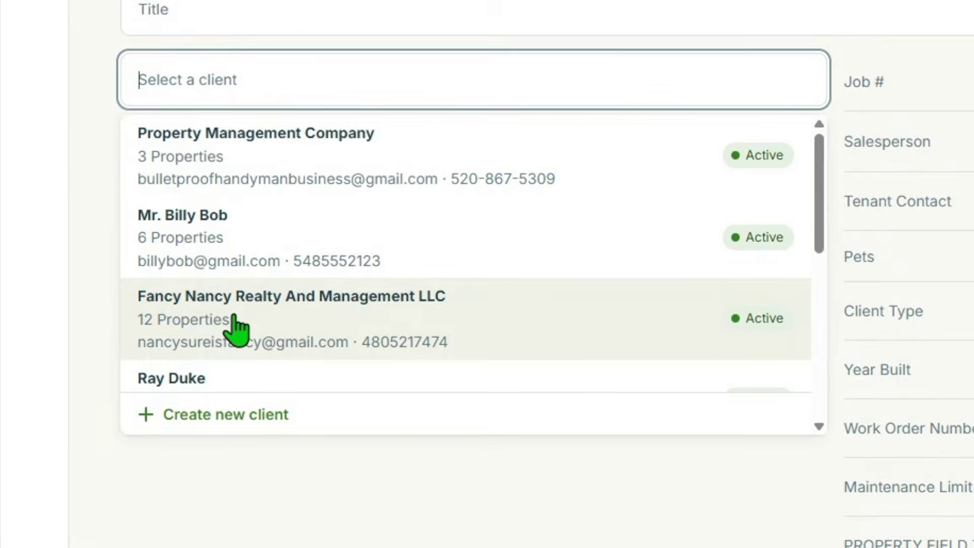
Choose Fancy Nancy Realty as the client for new job #46.
click(245, 291)
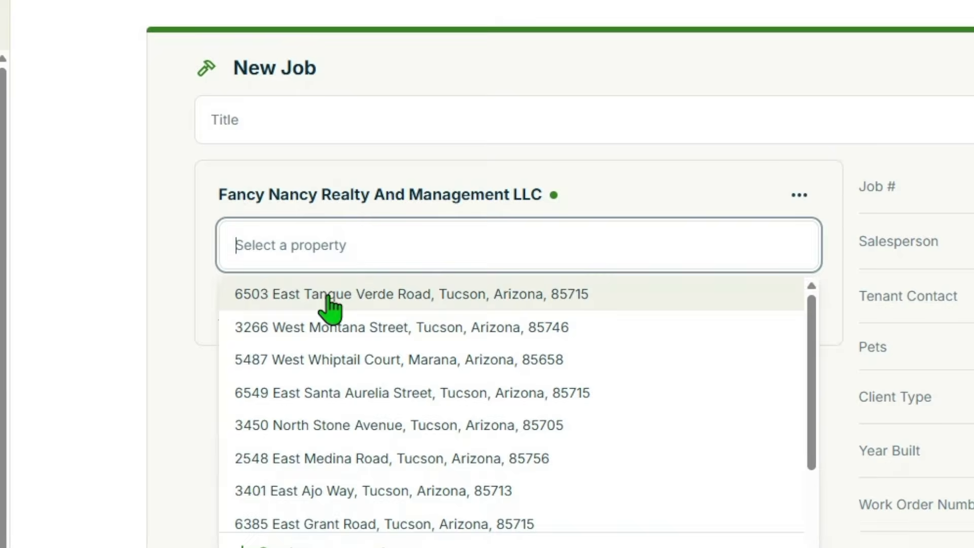
click(261, 231)
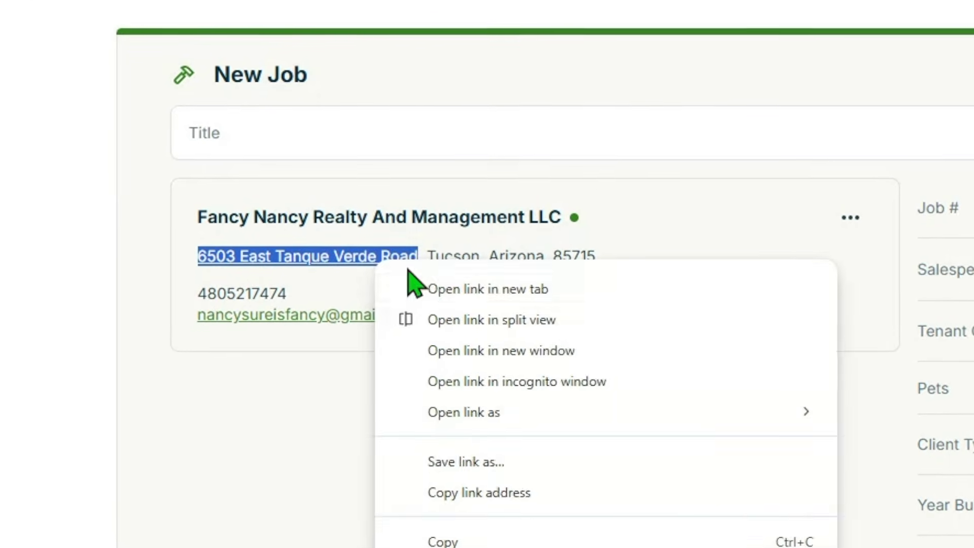
click(449, 541)
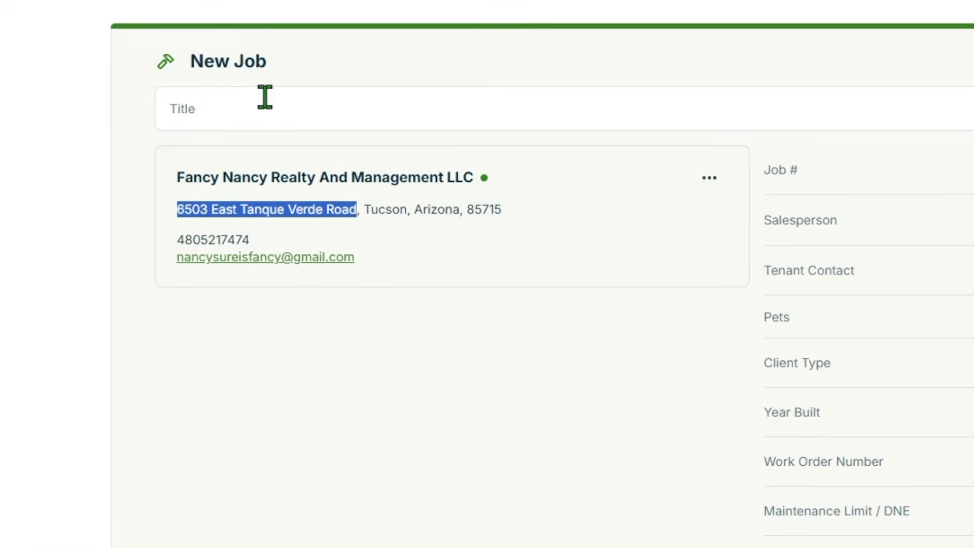
right_click(265, 96)
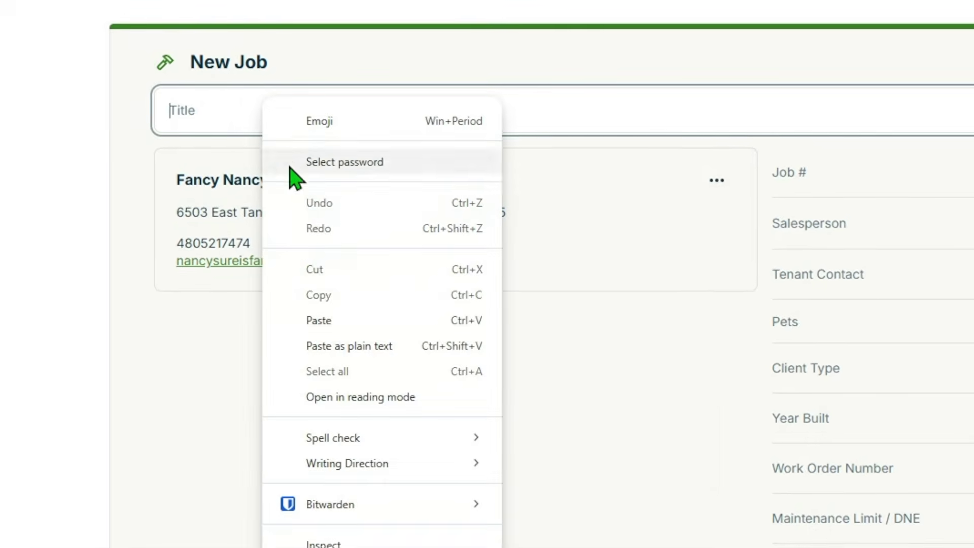
key(Escape)
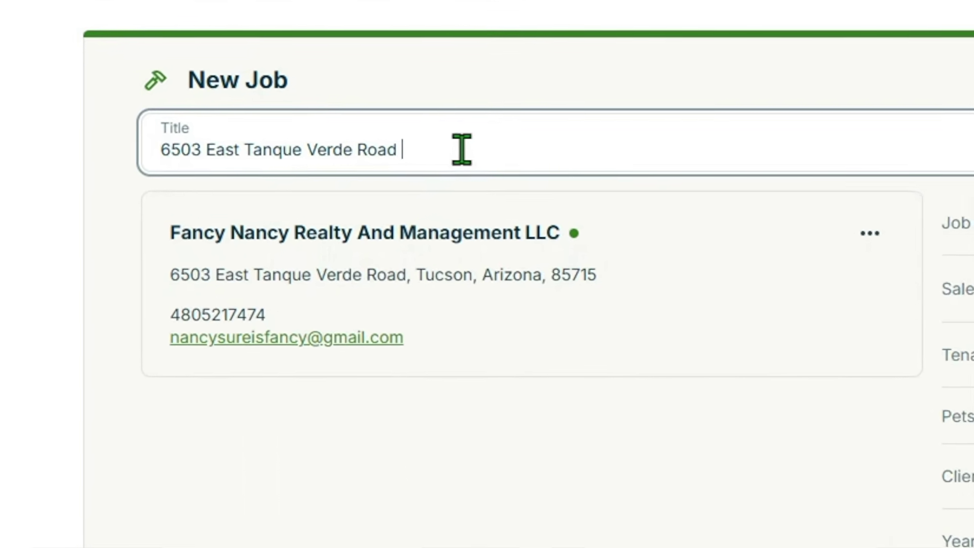
text(Toilet)
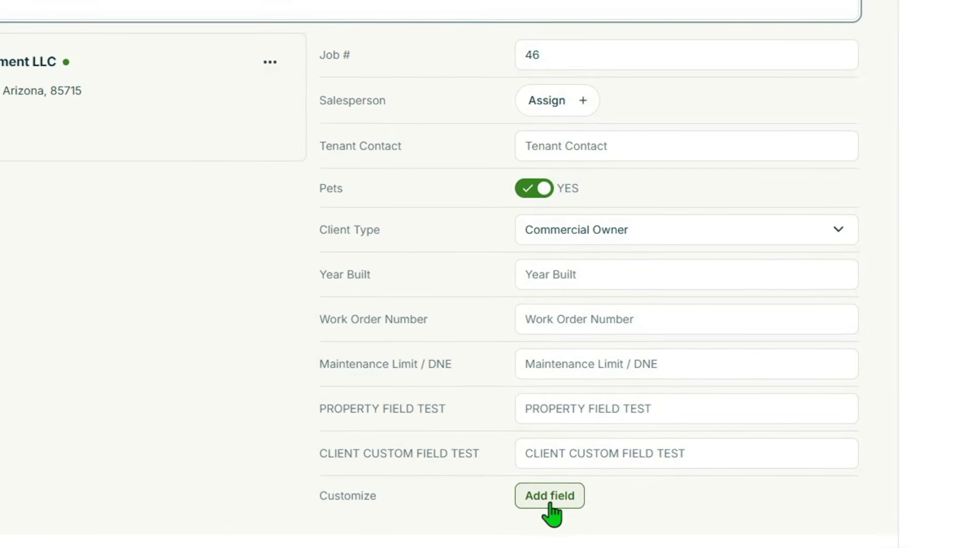
Enter the tenant contact's name and phone number, then the job's work order number.
click(545, 500)
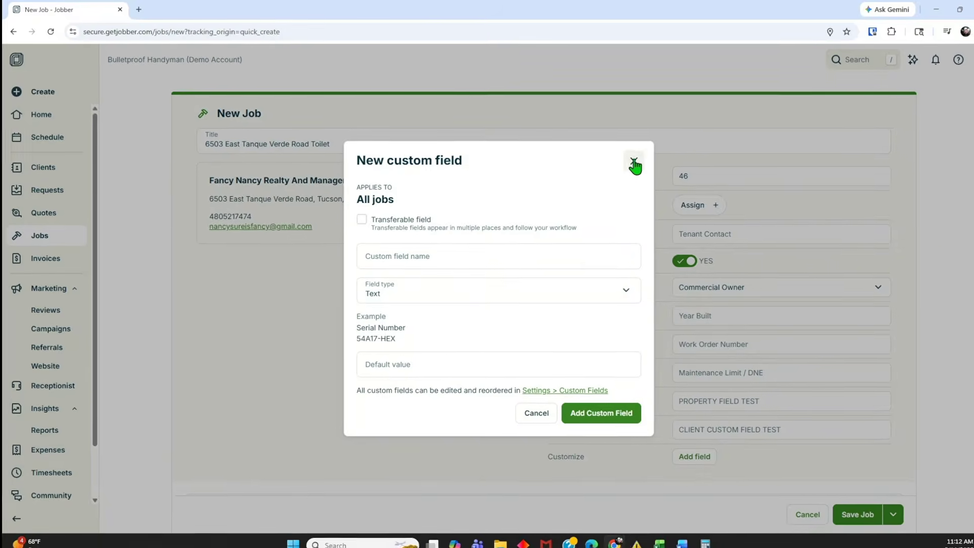
click(634, 164)
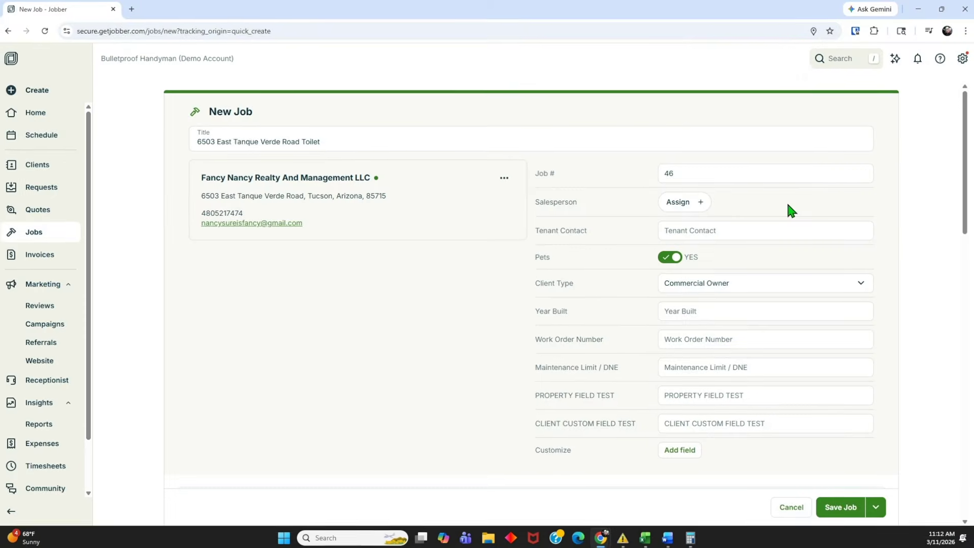
click(776, 272)
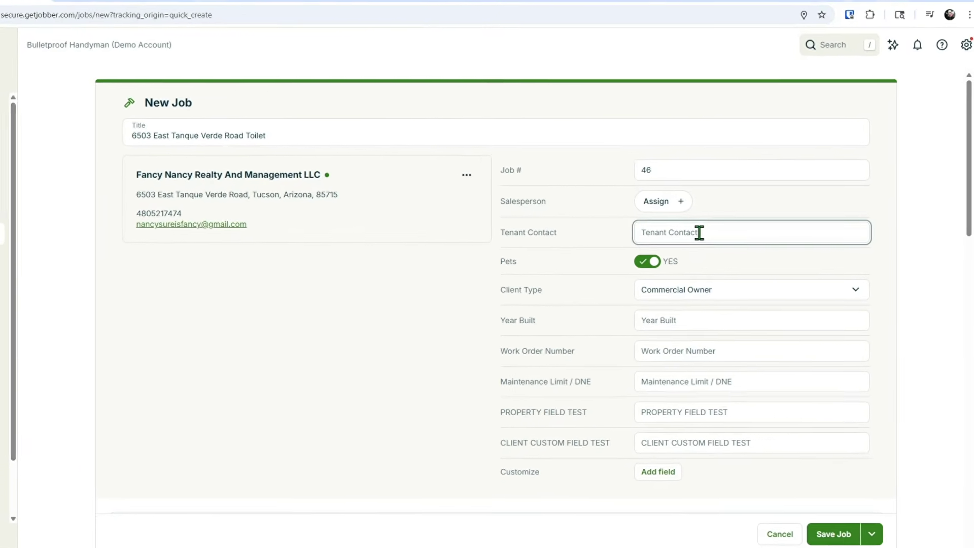
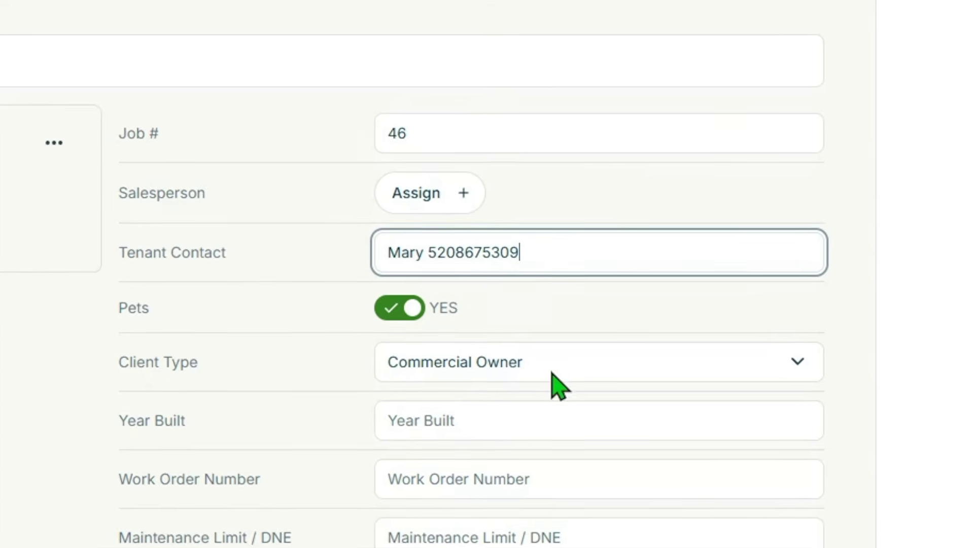
click(524, 476)
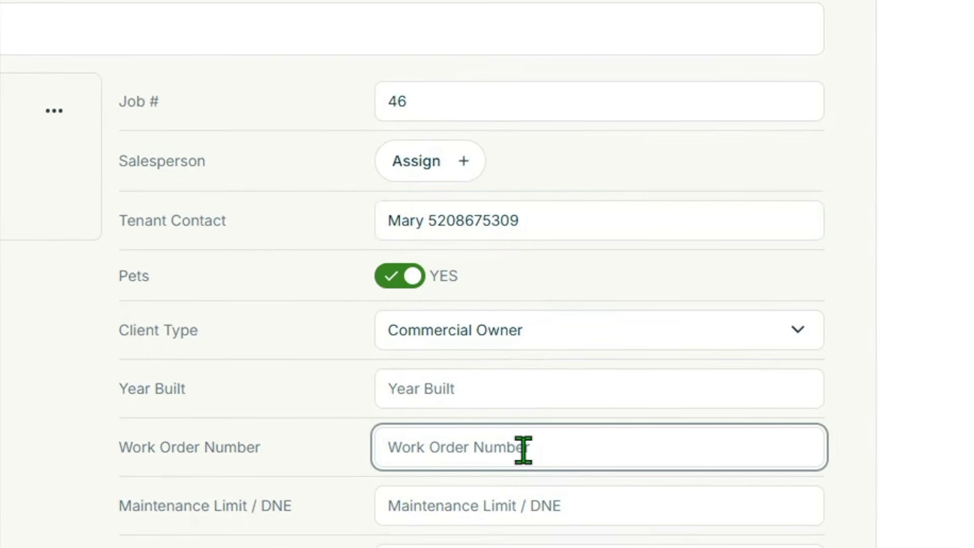
text(kdht67)
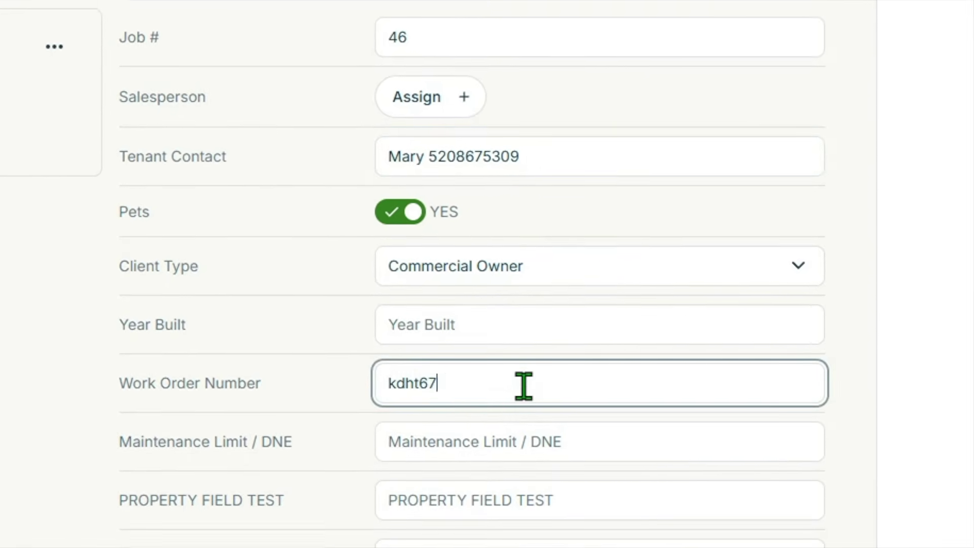
text(48)
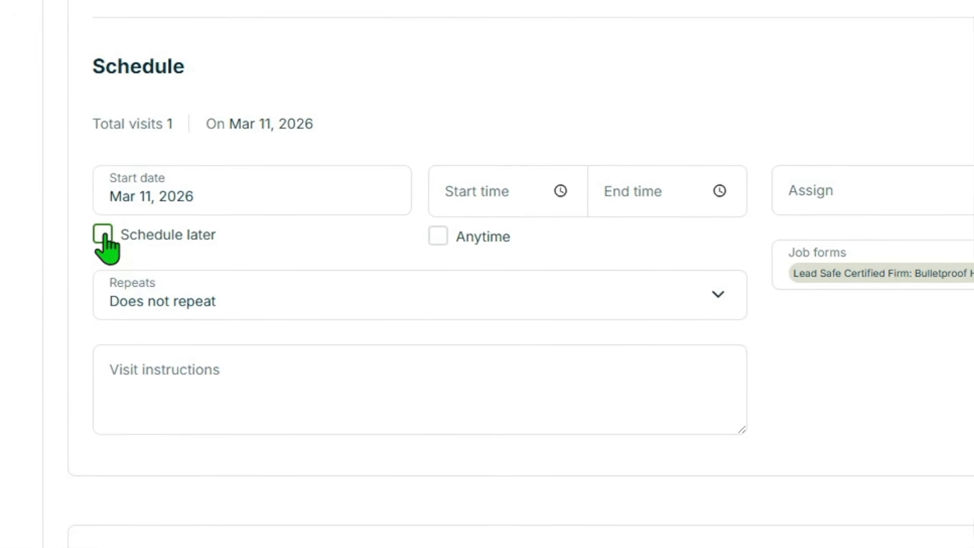
Set the visit to Schedule later, assign a team member, and enable emailing the team.
click(103, 234)
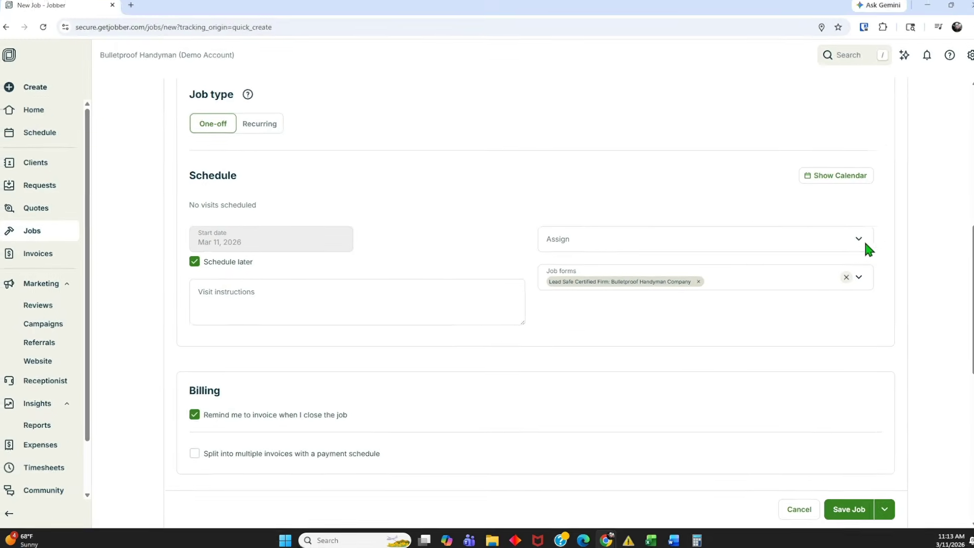
click(846, 242)
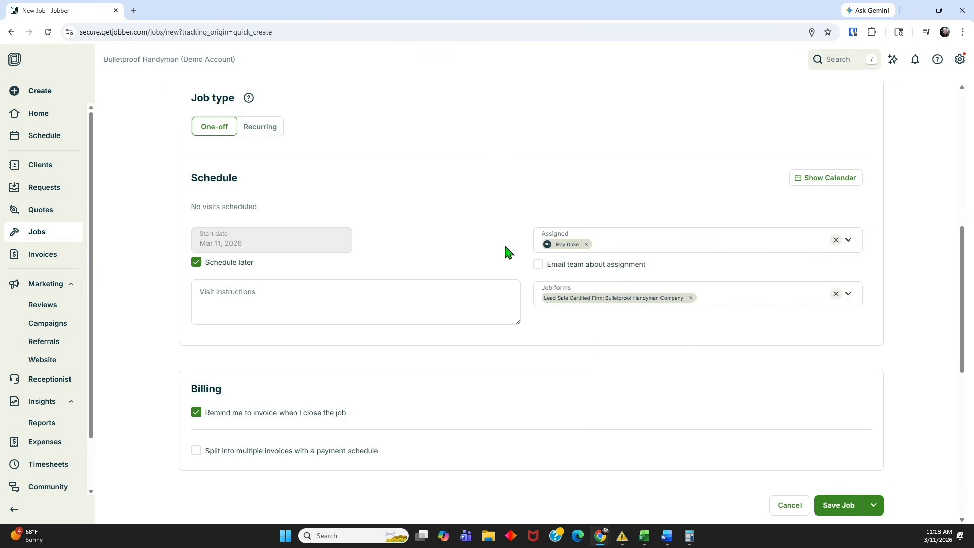
click(537, 264)
scroll(544, 325, down, 5)
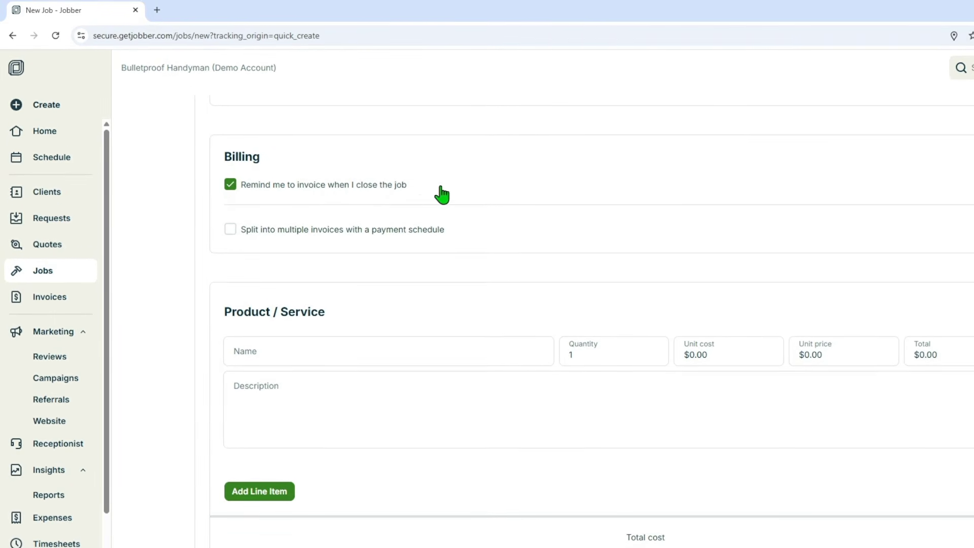
Add an Original Request line item described 'Master Toilet Constantly Running' and save the job.
scroll(463, 198, down, 1)
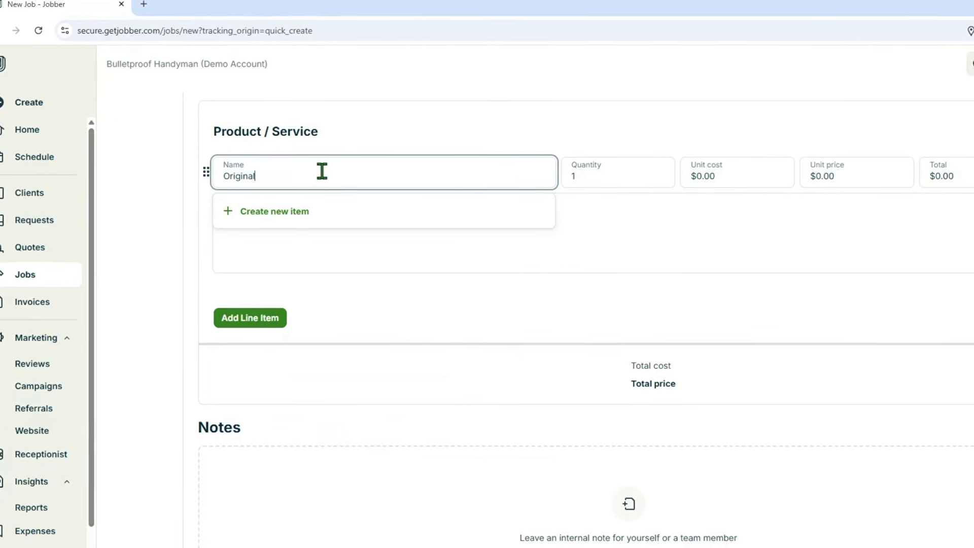
text(uest)
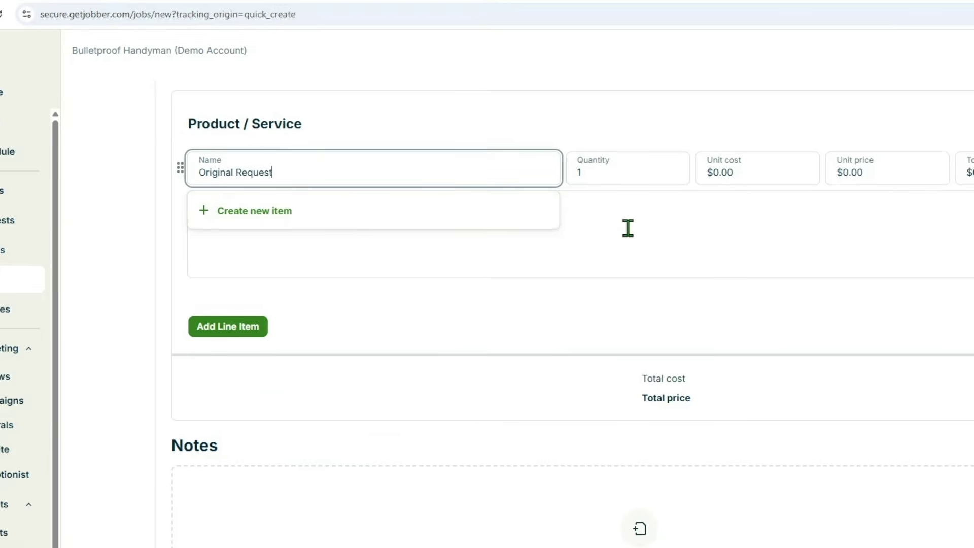
click(628, 227)
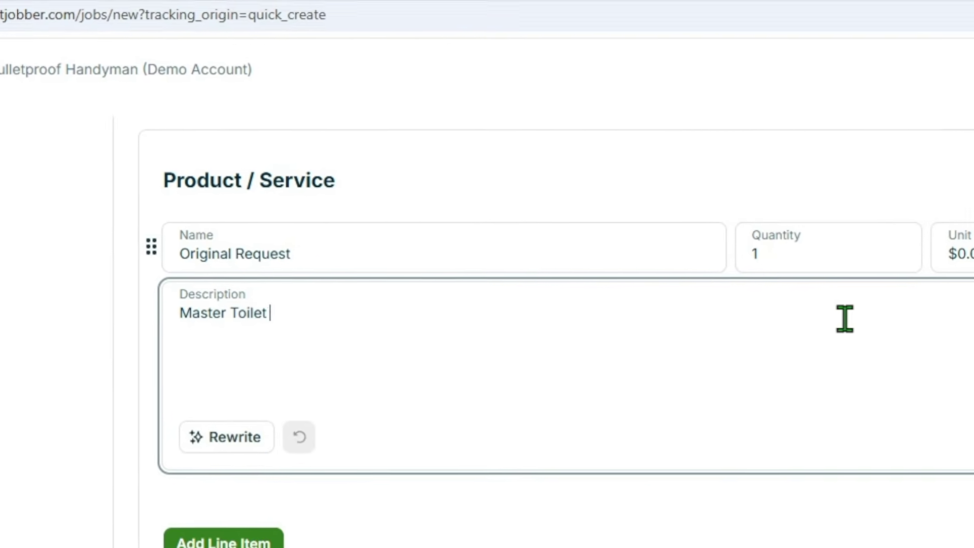
text(Constantly Running)
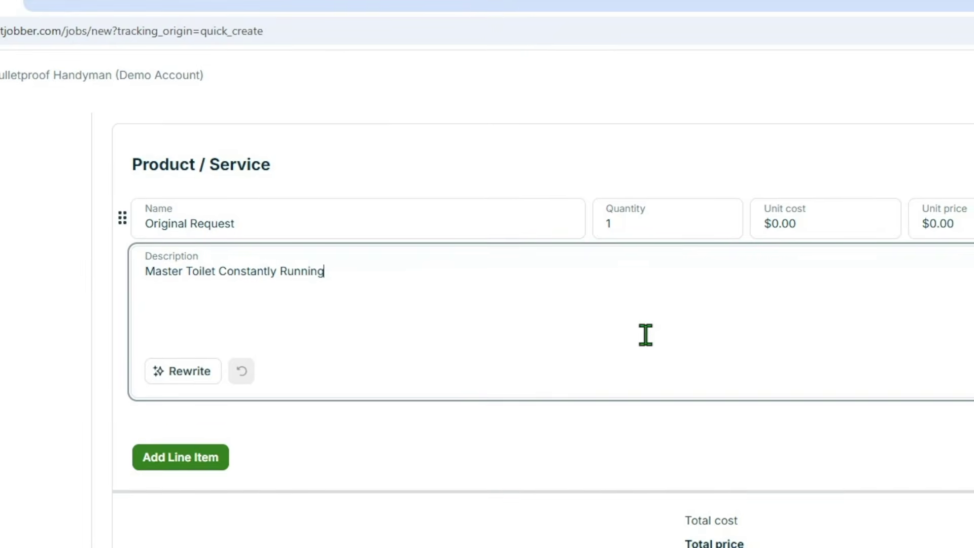
scroll(645, 335, down, 1)
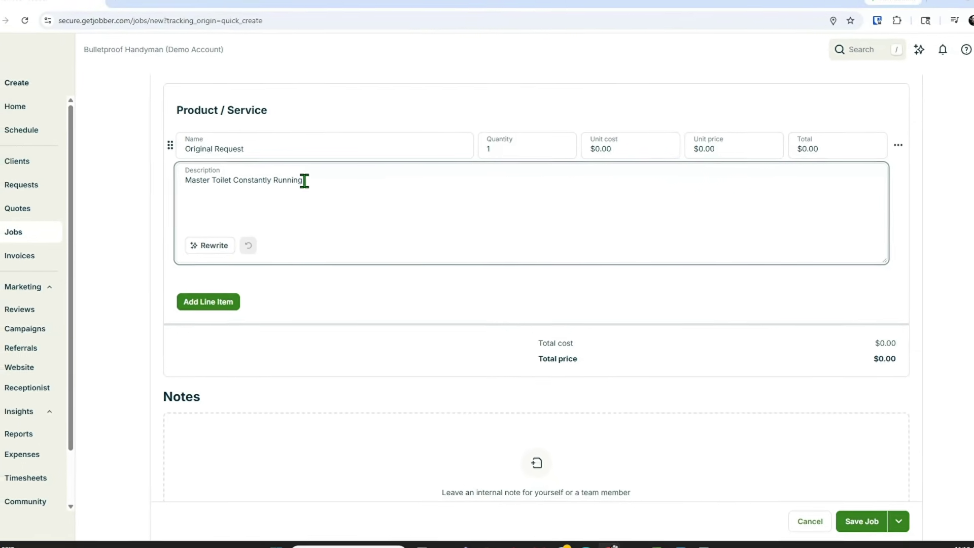
scroll(462, 199, down, 1)
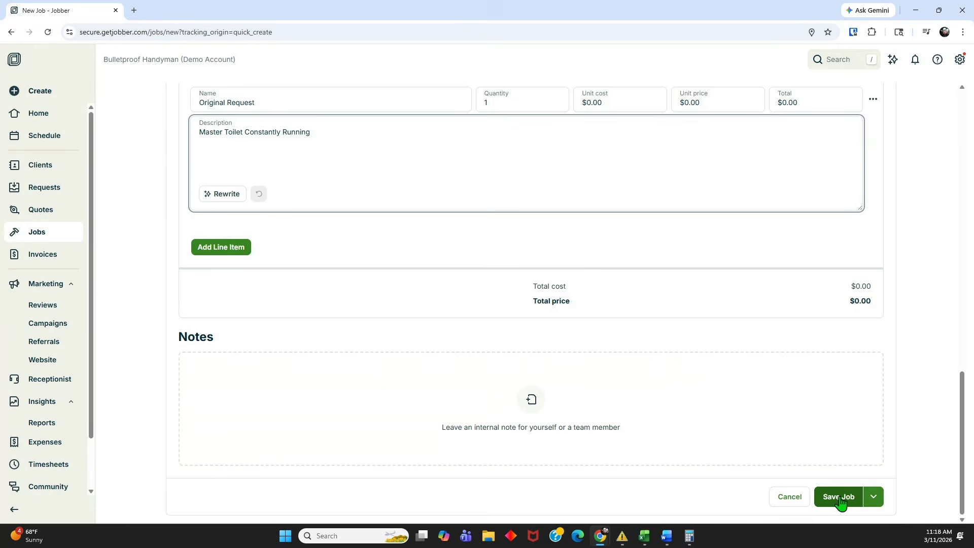
click(840, 497)
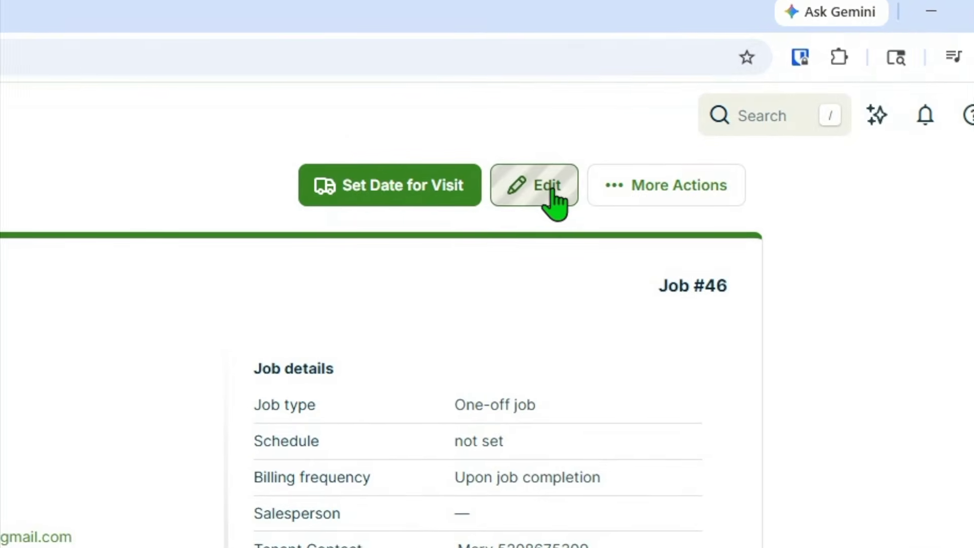
Reopen job #46 for editing and scroll down to its Schedule section.
click(550, 189)
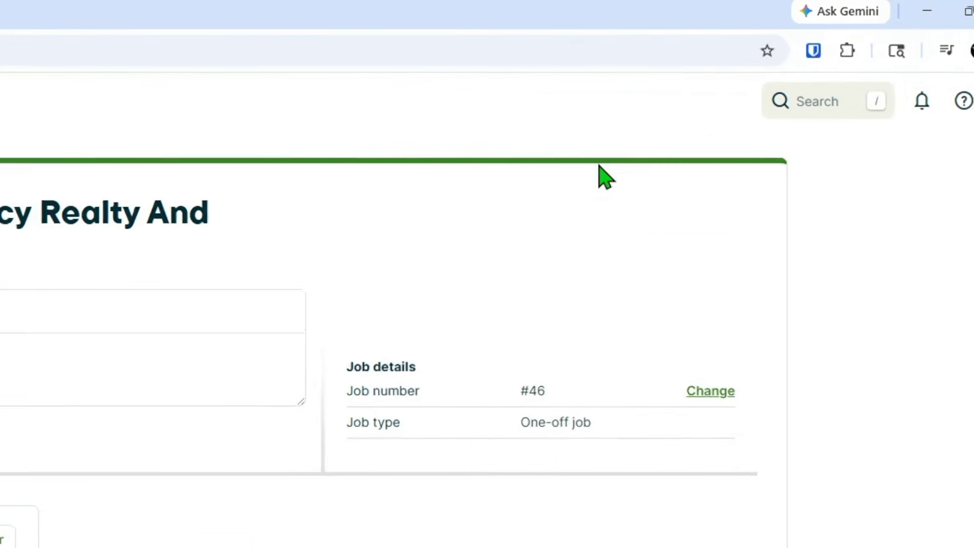
scroll(390, 192, down, 5)
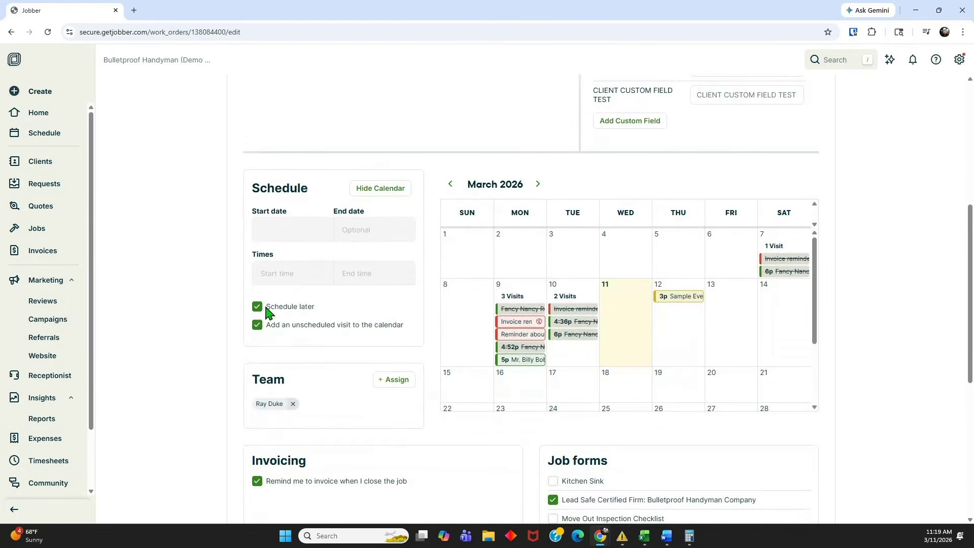
Keep job #46's visit set to Schedule later and update the job.
click(257, 308)
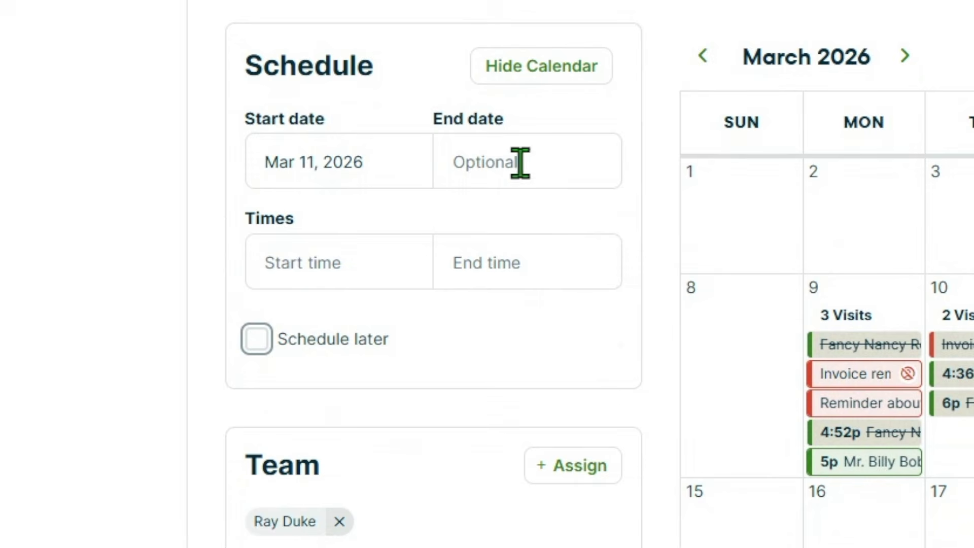
click(256, 338)
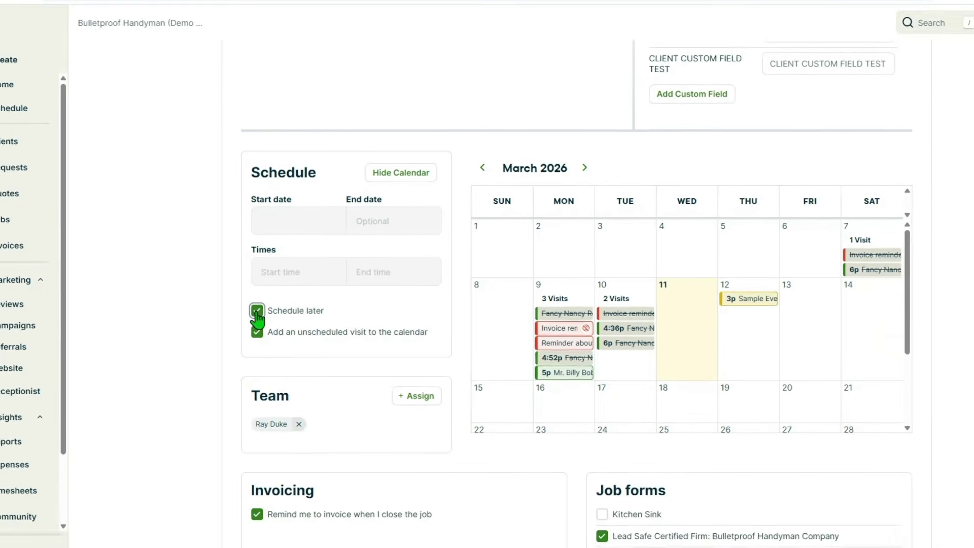
scroll(371, 263, down, 6)
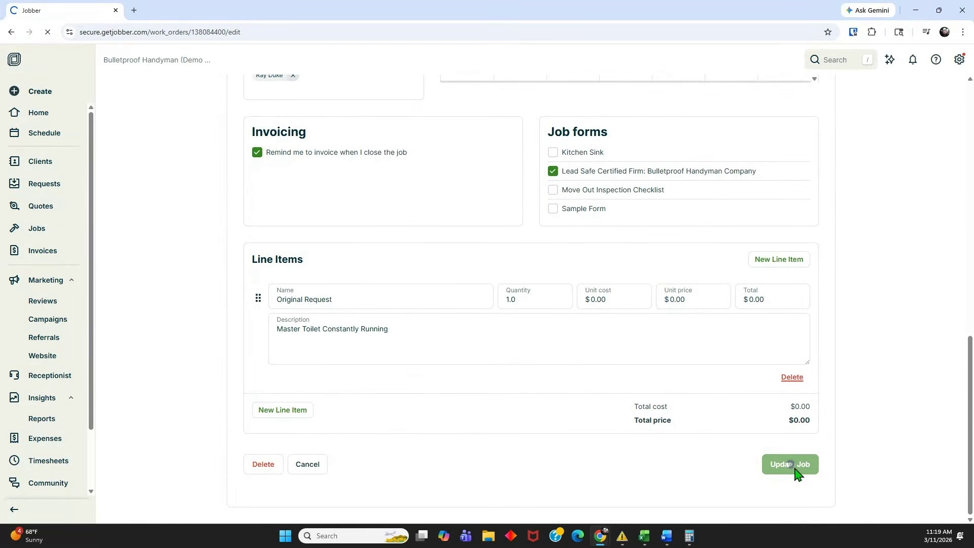
scroll(783, 449, down, 4)
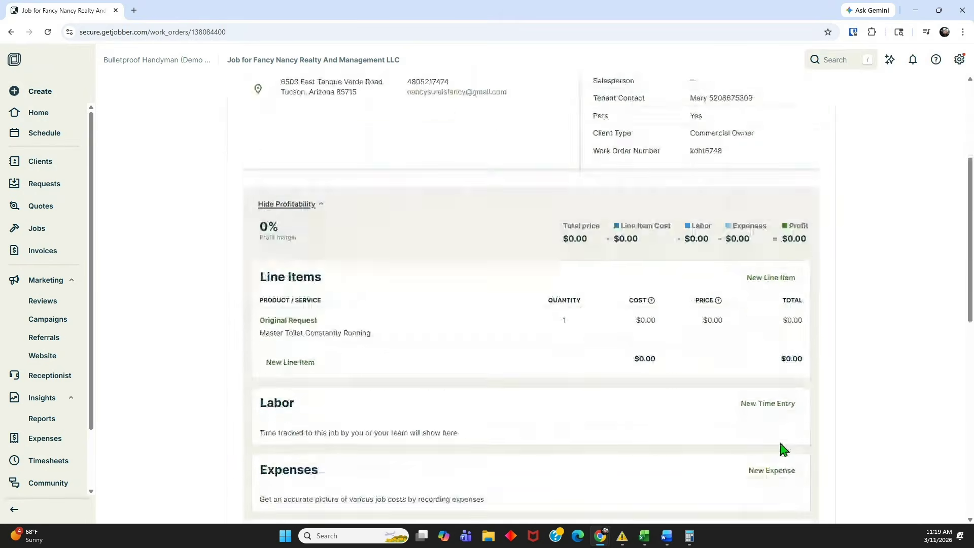
scroll(780, 443, down, 3)
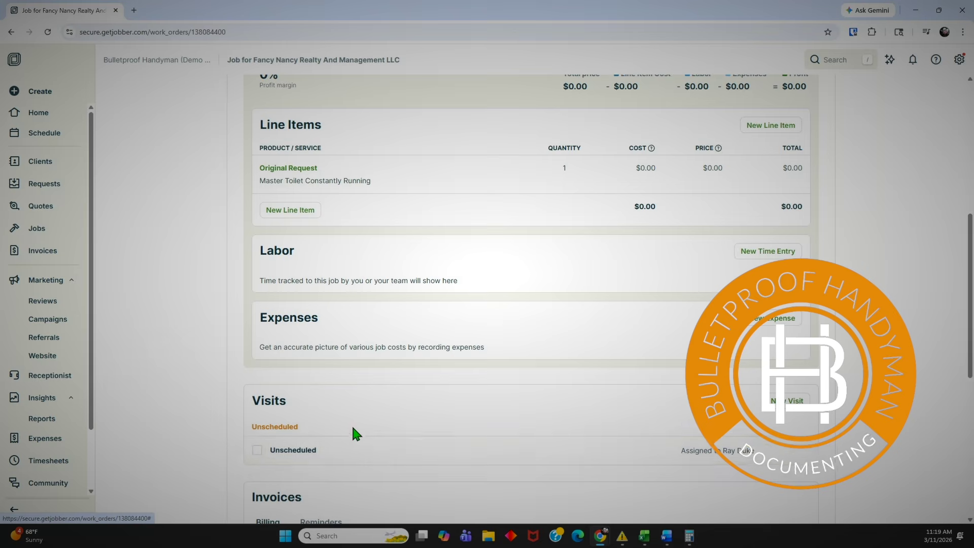
scroll(353, 427, down, 8)
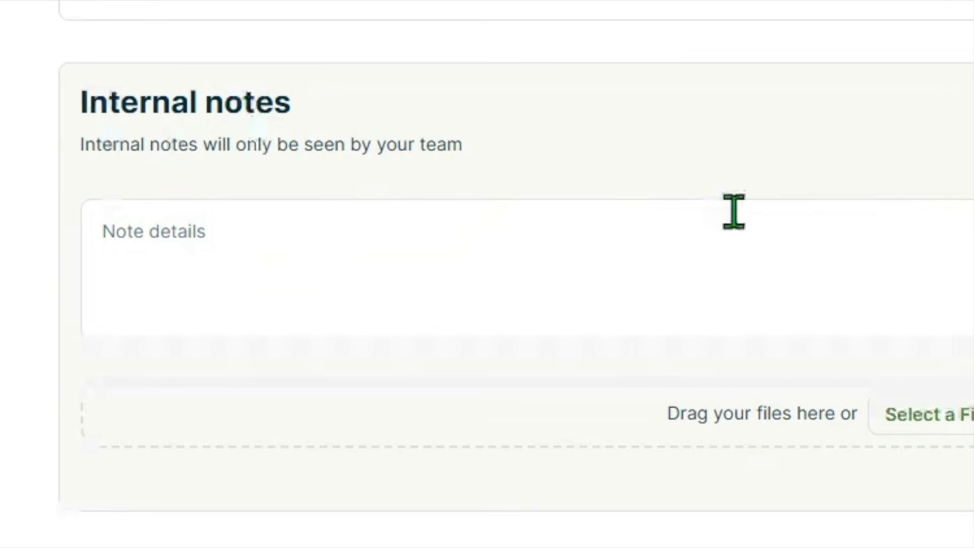
click(944, 414)
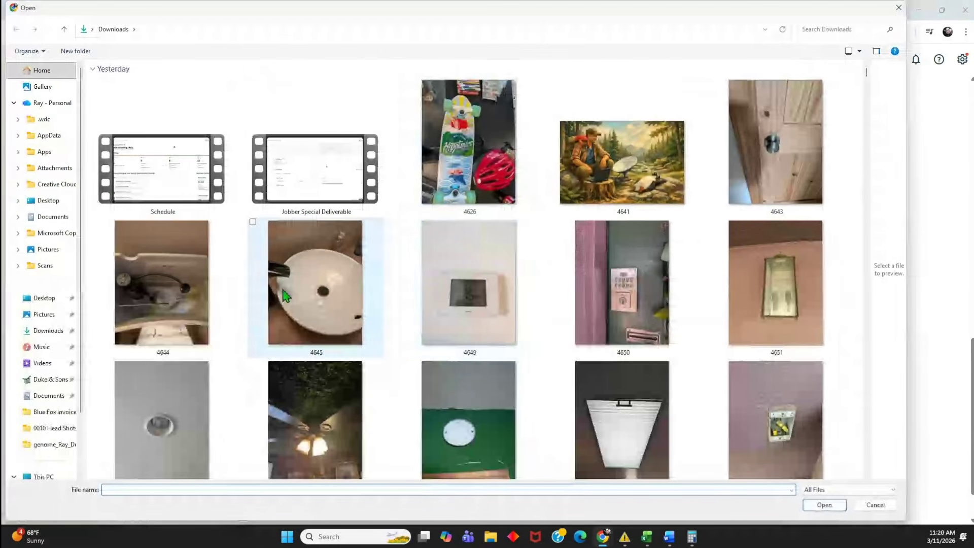
Attach photo 4644.jpg from Downloads to a new internal note on the job.
click(173, 296)
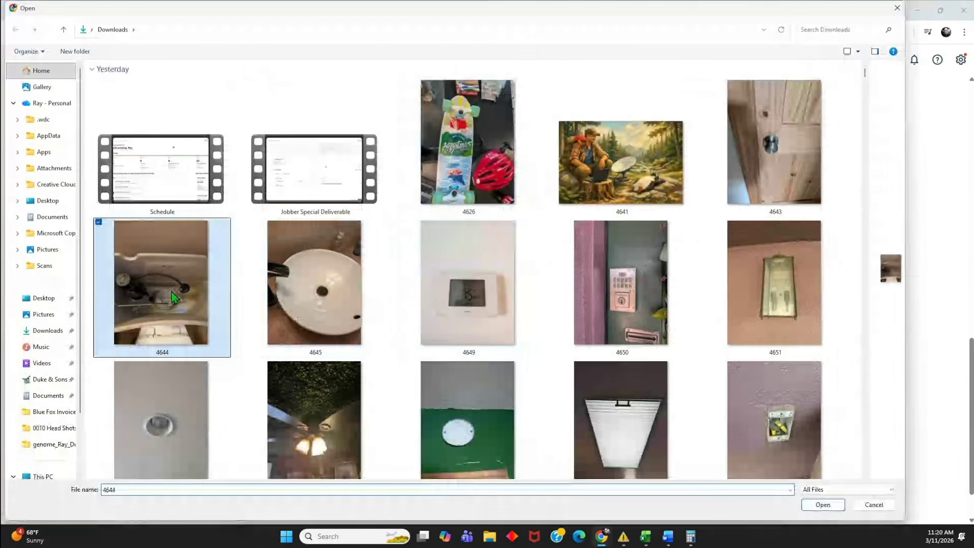
double_click(173, 296)
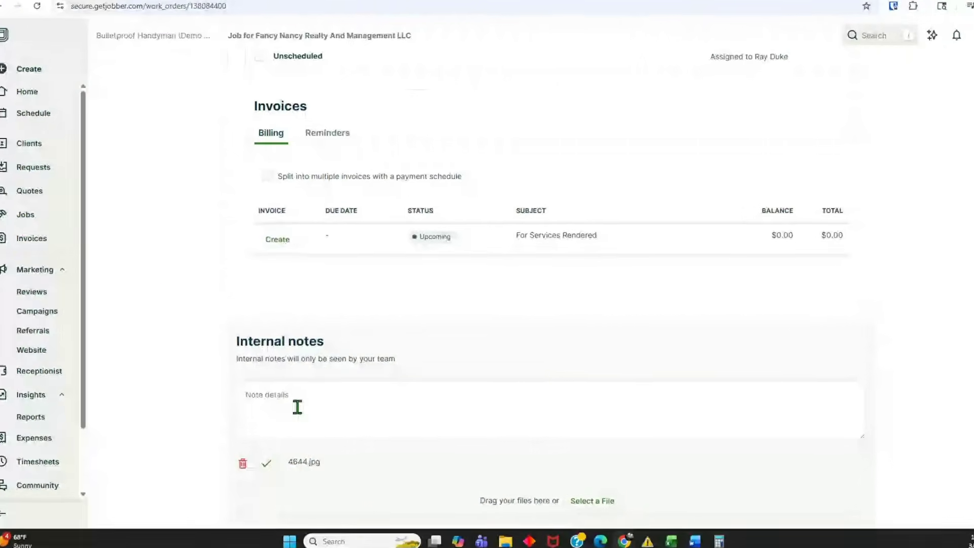
click(297, 405)
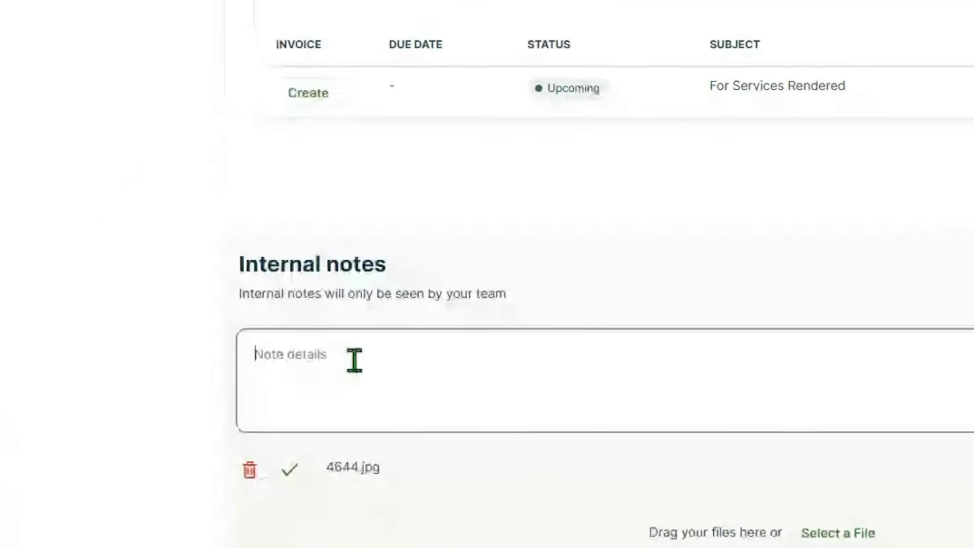
Write the note 'Replaced Toilet Fill Valve And Function Tested Good - No Leaks No Running' and save it.
text(RE)
key(BackSpace)
key(BackSpace)
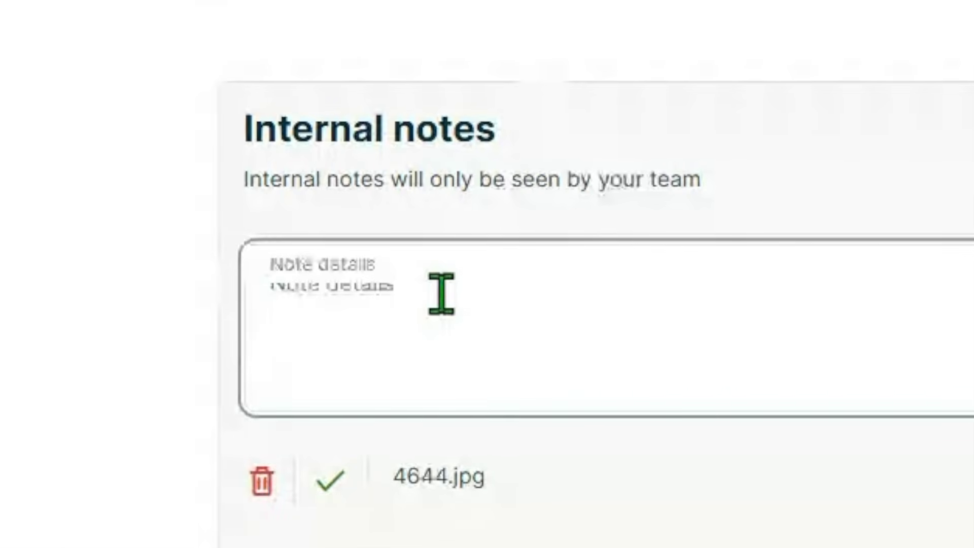
text(Re)
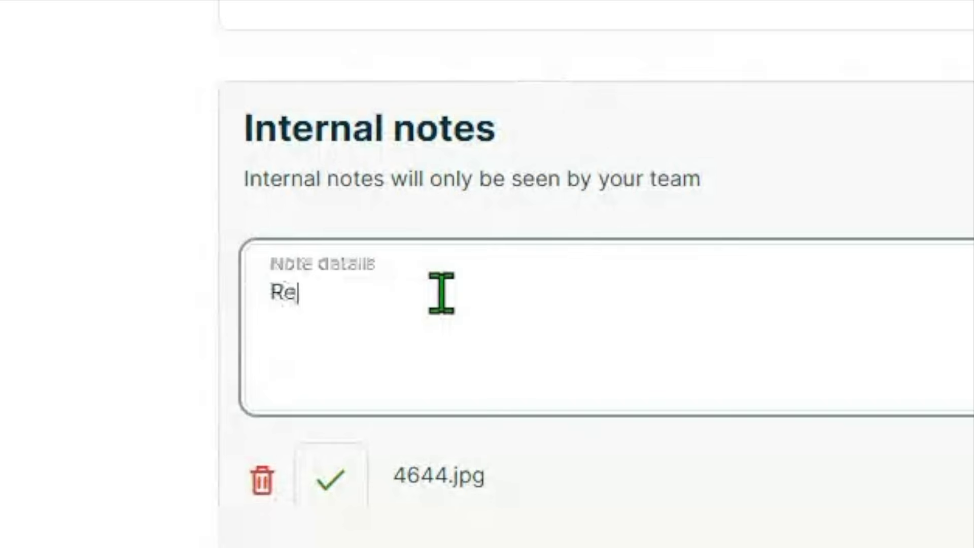
text(placed Toilet Fill Valve And Function Tested Good - No Leaks No Running)
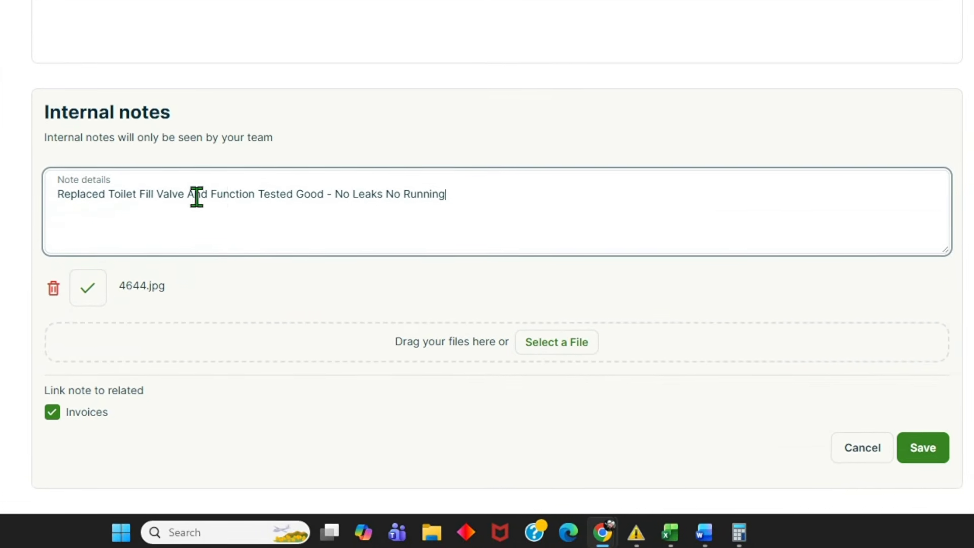
click(919, 452)
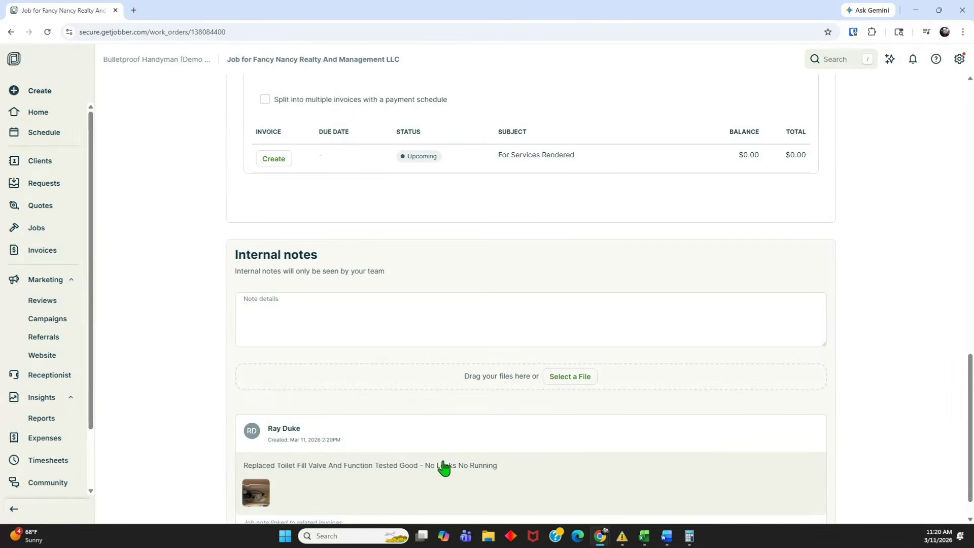
Find the Visits section and open job #46's unscheduled visit details.
scroll(440, 469, up, 3)
scroll(440, 473, up, 6)
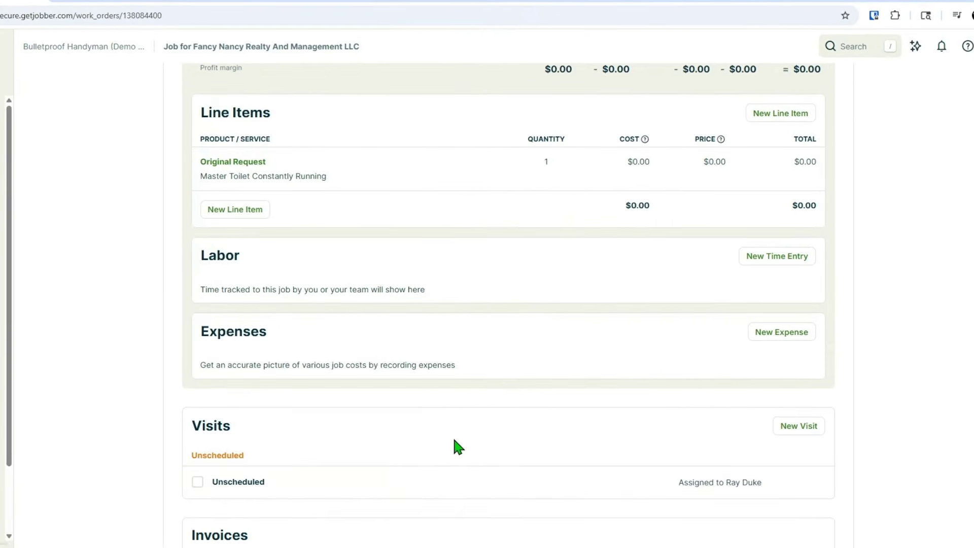
scroll(451, 436, down, 5)
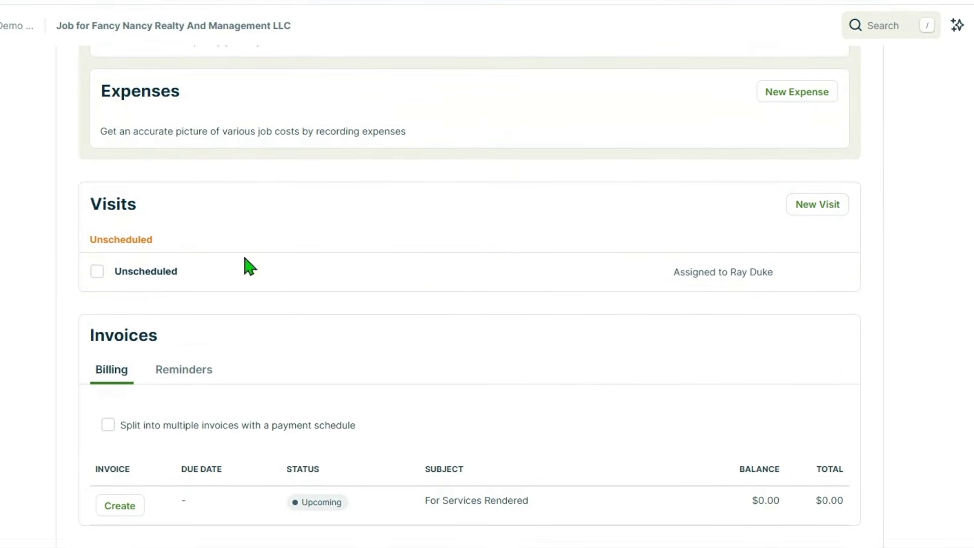
scroll(355, 274, up, 1)
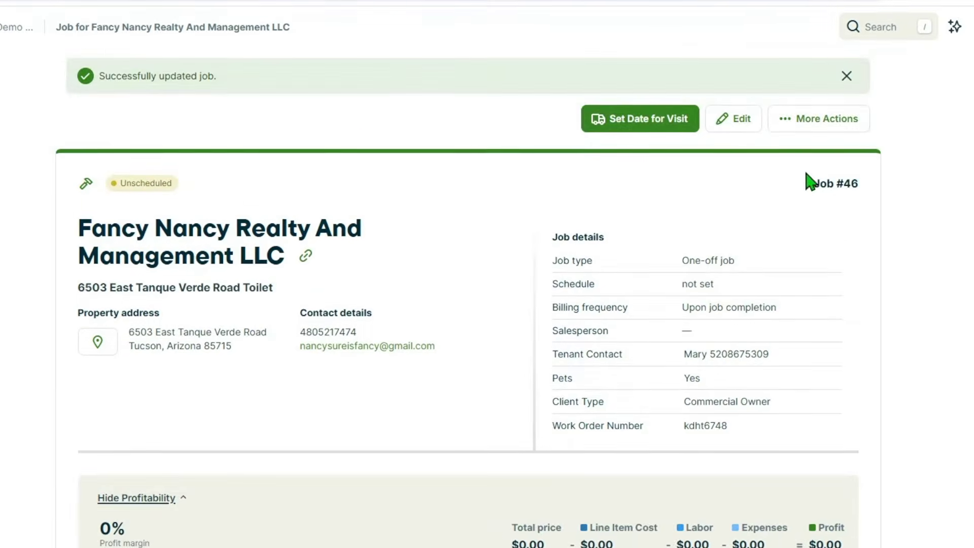
scroll(463, 243, down, 10)
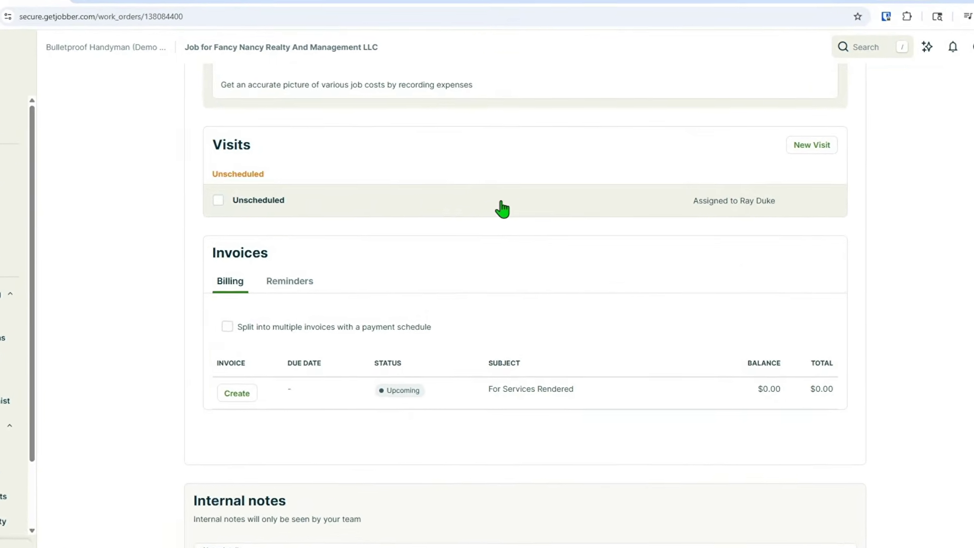
click(473, 212)
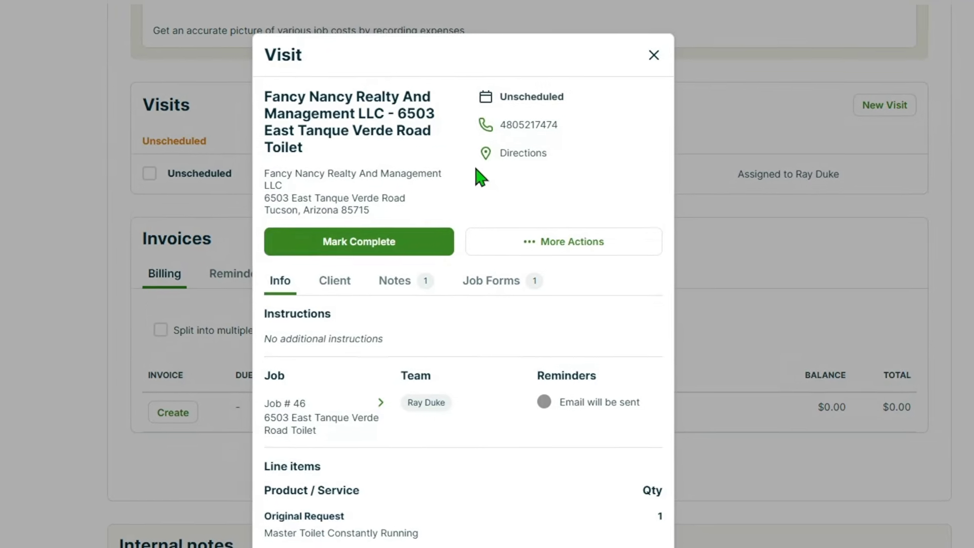
Mark job #46's unscheduled visit as completed from the Visit dialog.
click(370, 226)
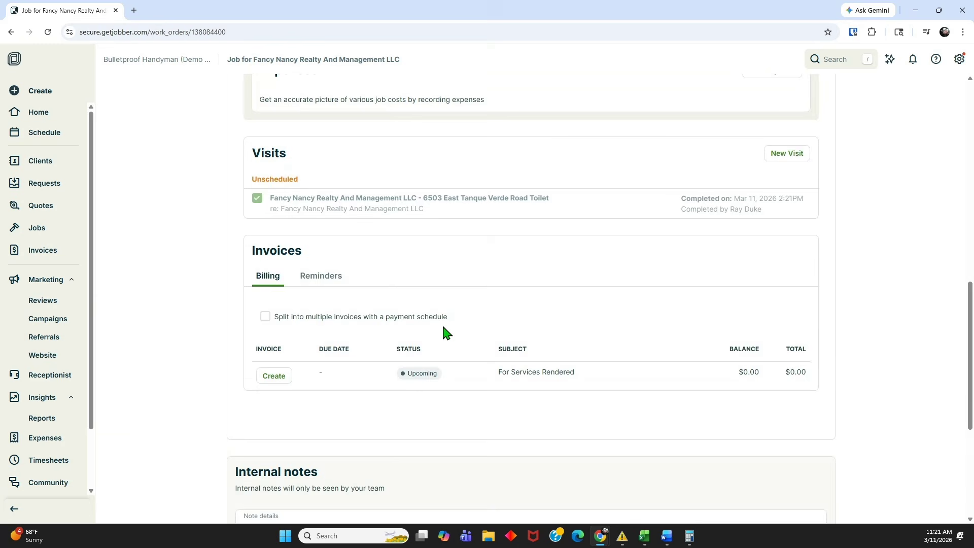
Go to the All jobs list and open job #46, now marked Action Required.
scroll(443, 327, down, 5)
scroll(443, 327, up, 11)
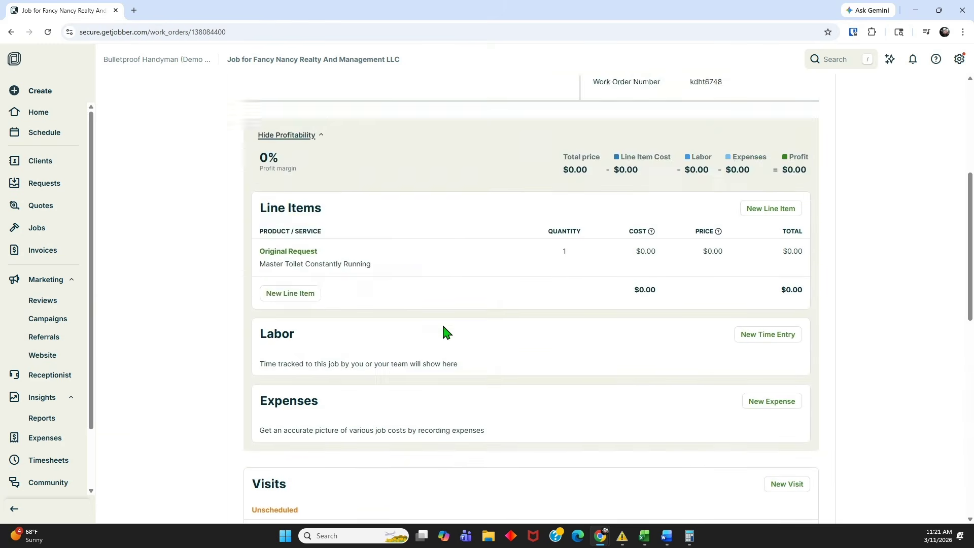
scroll(443, 327, up, 5)
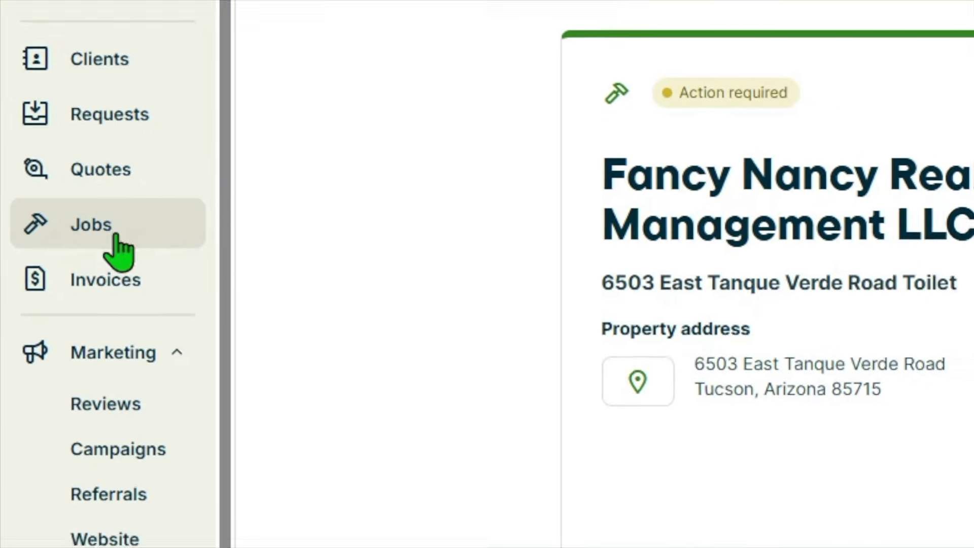
click(104, 223)
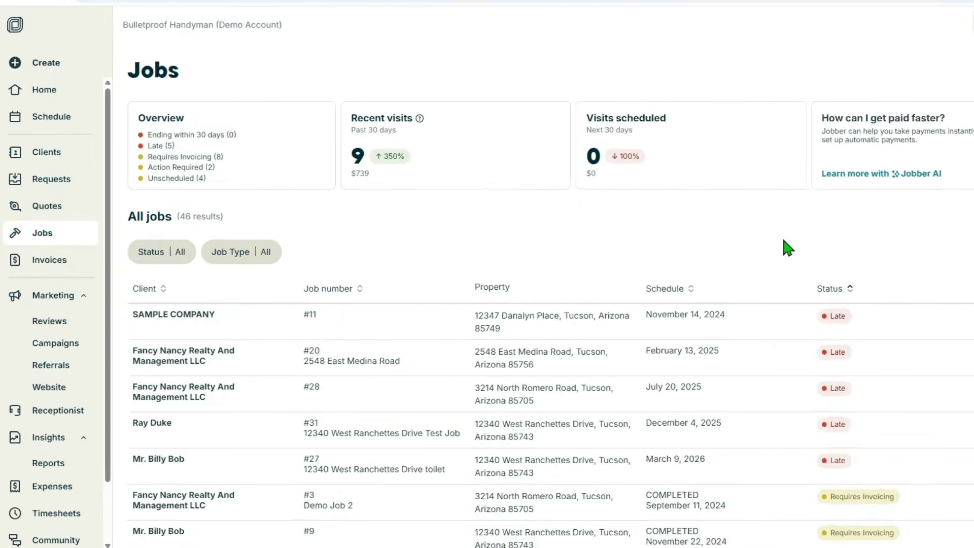
scroll(657, 242, down, 1)
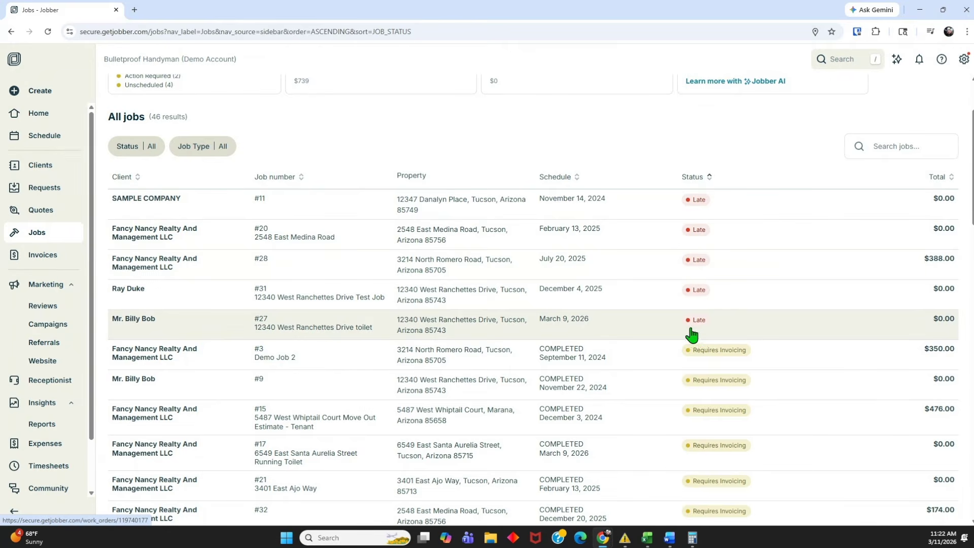
scroll(689, 333, down, 2)
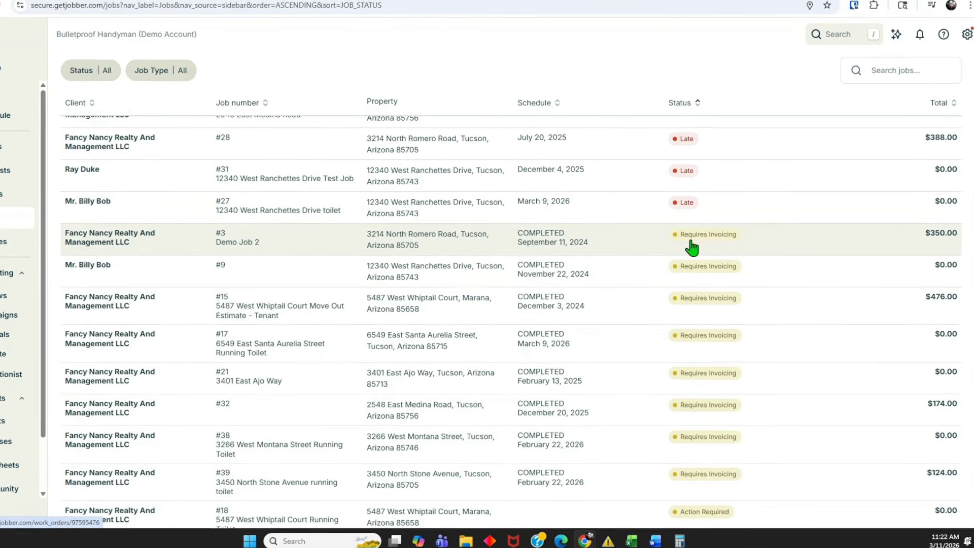
scroll(689, 246, down, 3)
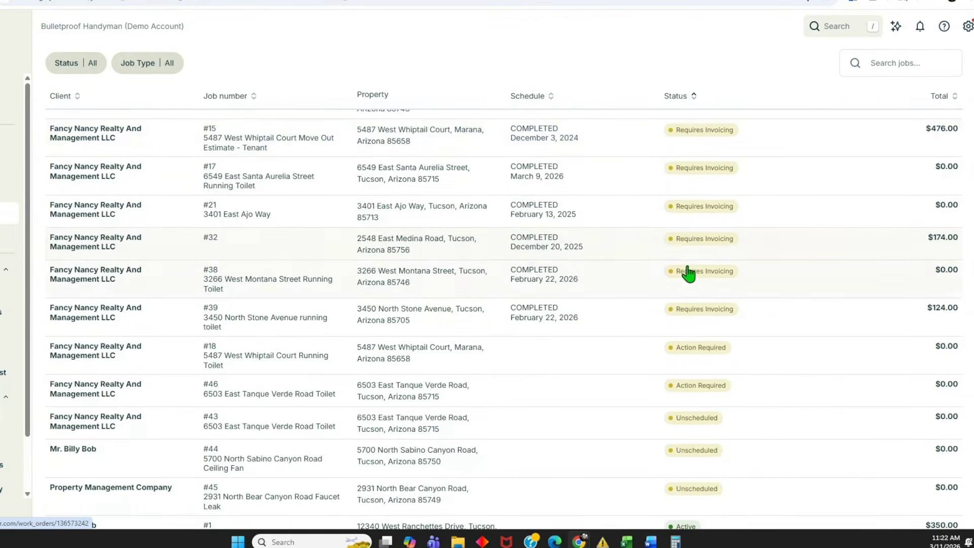
scroll(688, 274, down, 1)
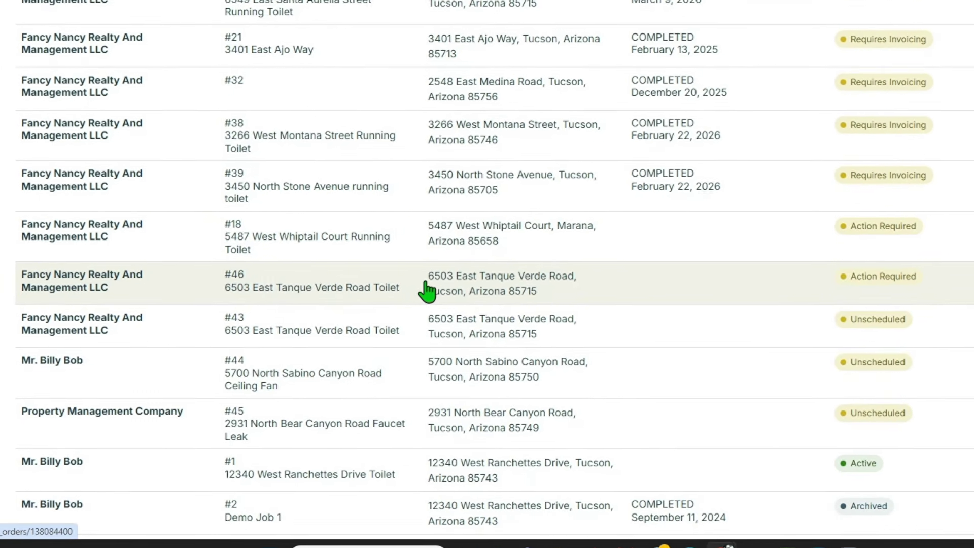
click(423, 284)
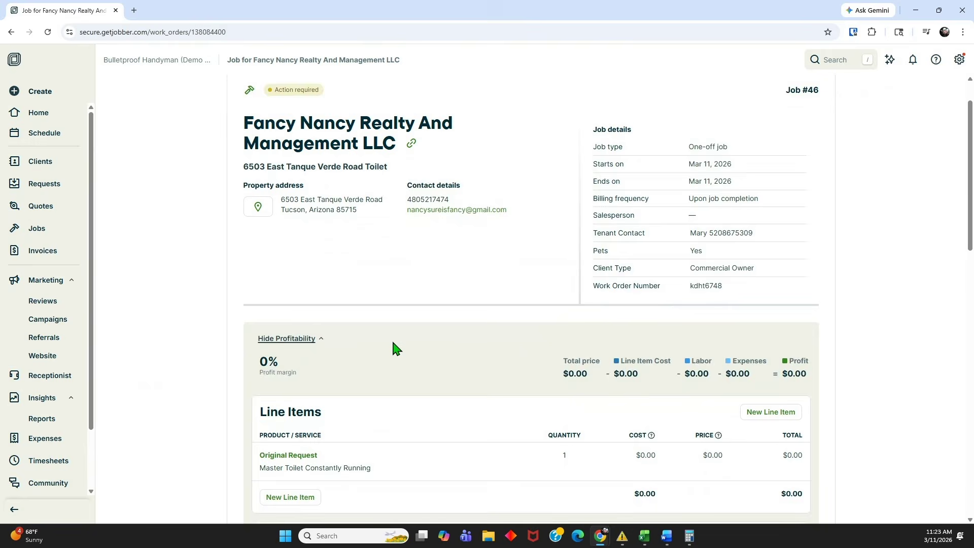
Preview the note's 4644.jpg photo, close it, and open the internal note for editing.
scroll(391, 338, down, 10)
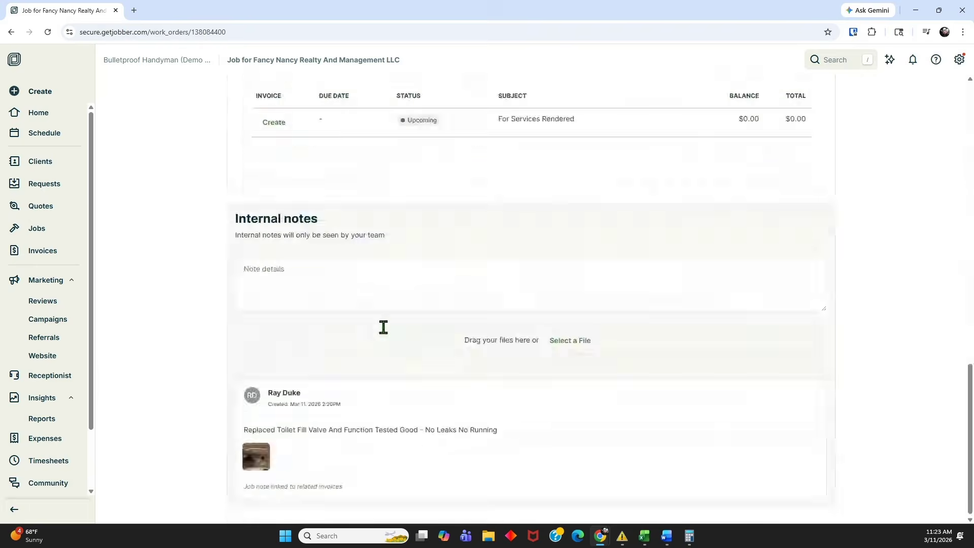
click(256, 459)
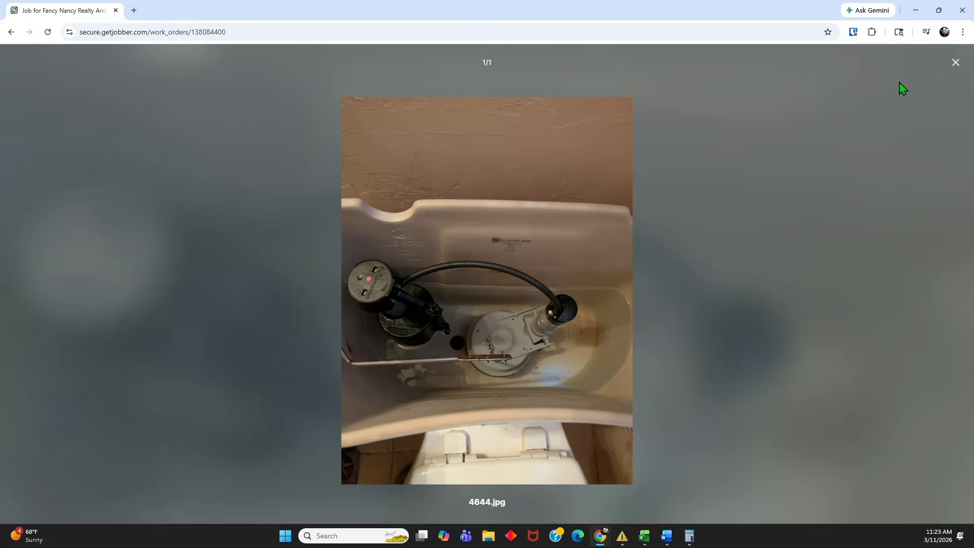
click(955, 65)
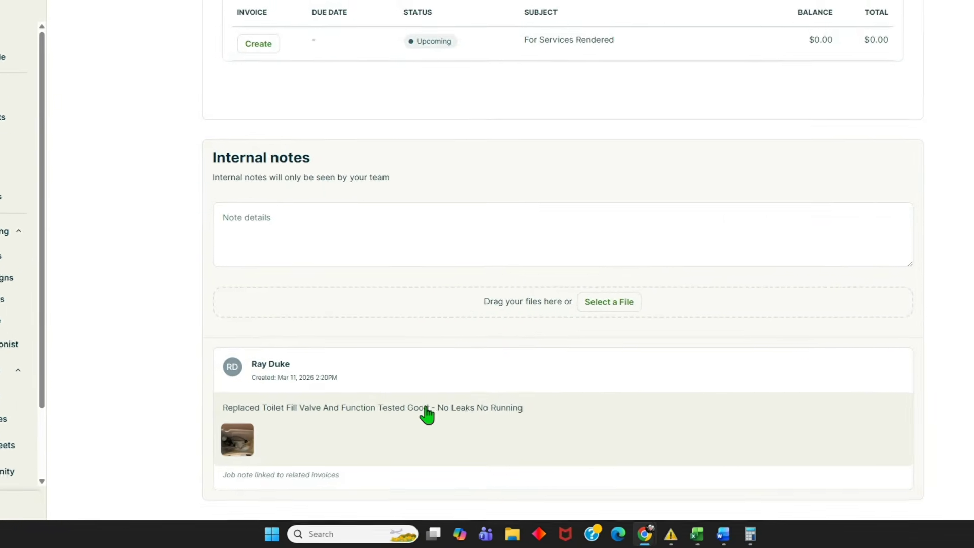
drag(223, 407, 476, 419)
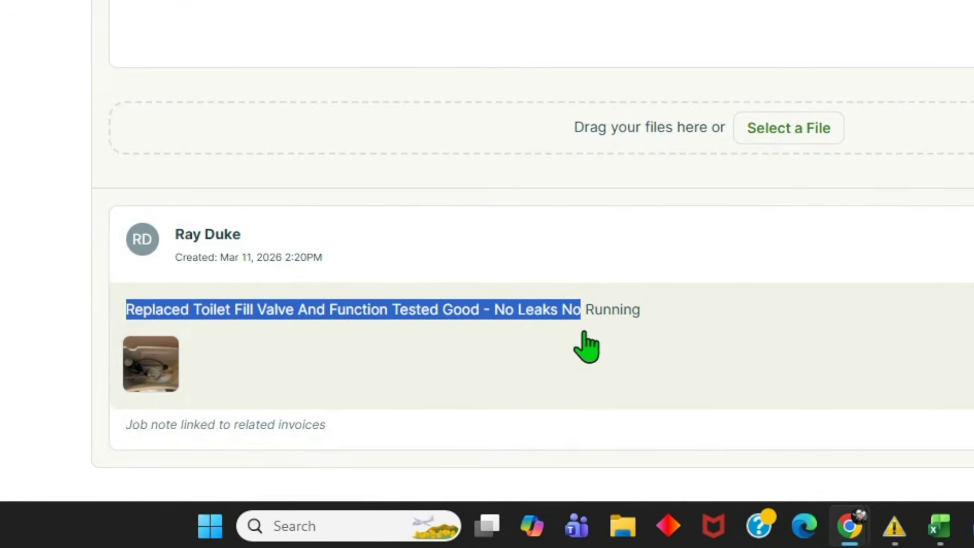
click(587, 347)
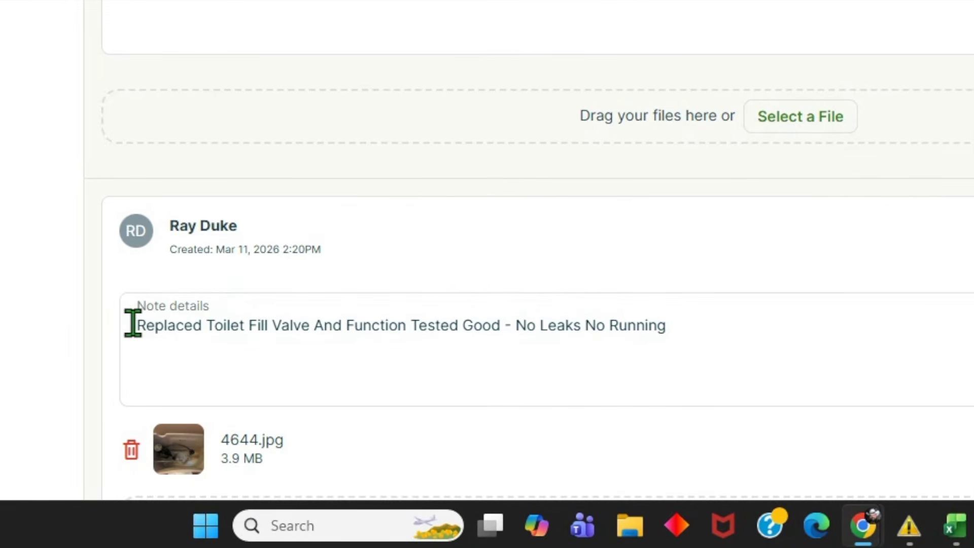
Copy the note text 'Replaced Toilet Fill Valve And Function Tested Good - No Leaks No Running'.
drag(133, 323, 446, 332)
right_click(628, 325)
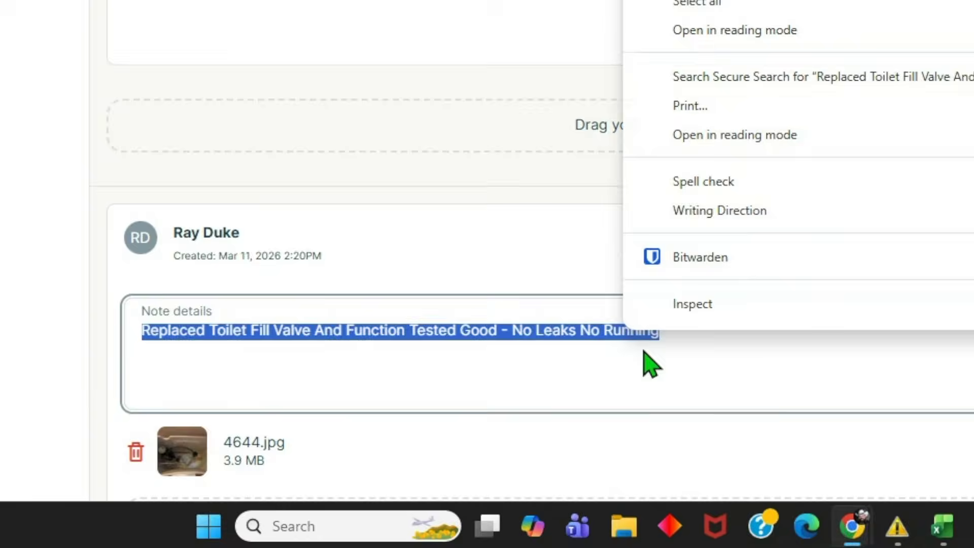
click(502, 233)
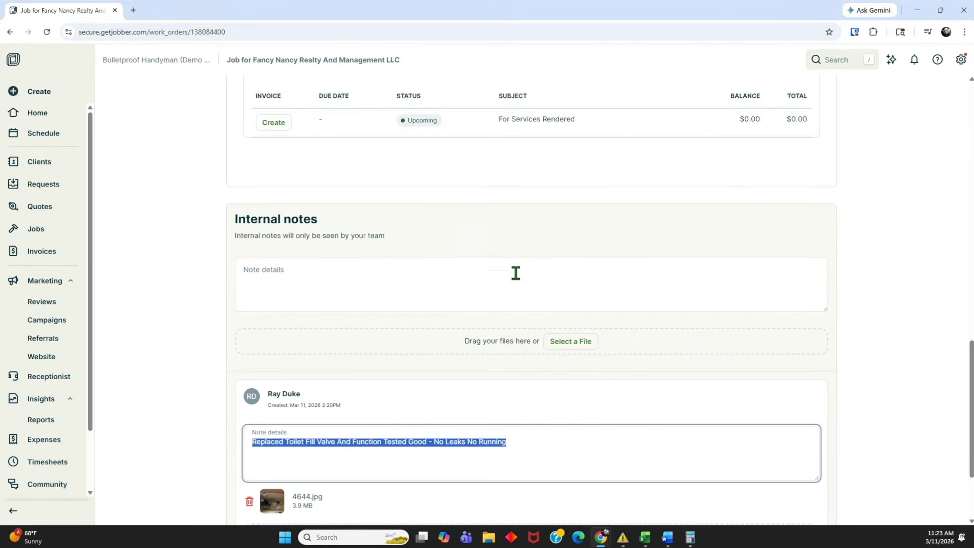
scroll(516, 273, up, 10)
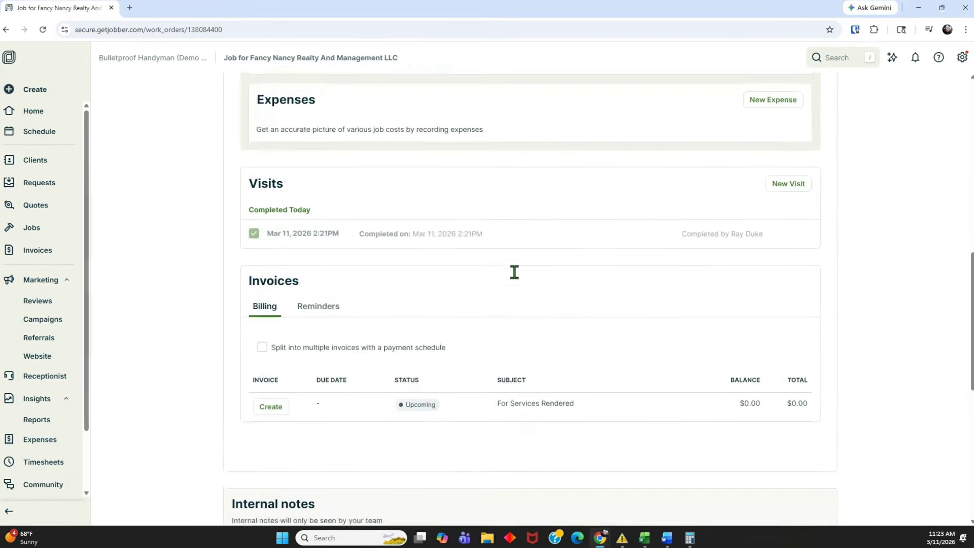
scroll(309, 285, down, 1)
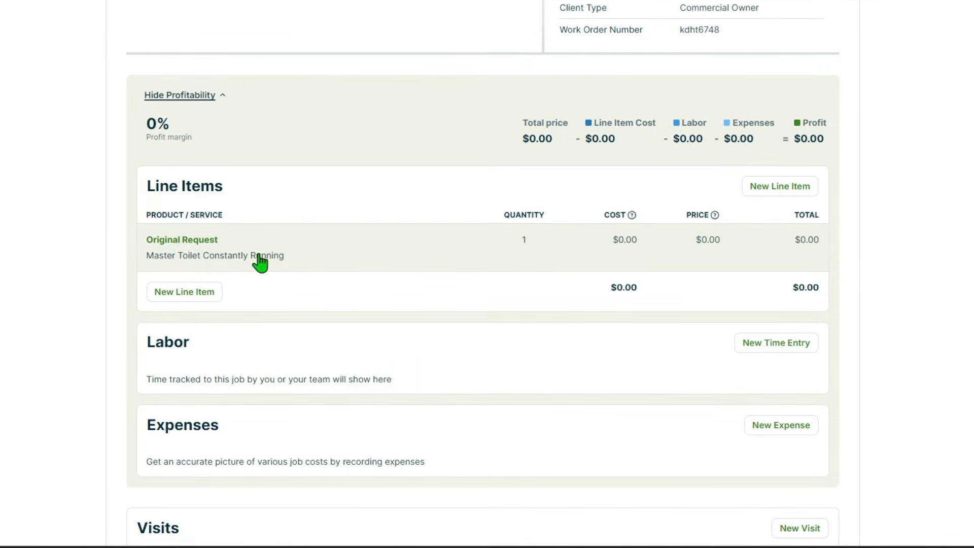
scroll(269, 272, down, 15)
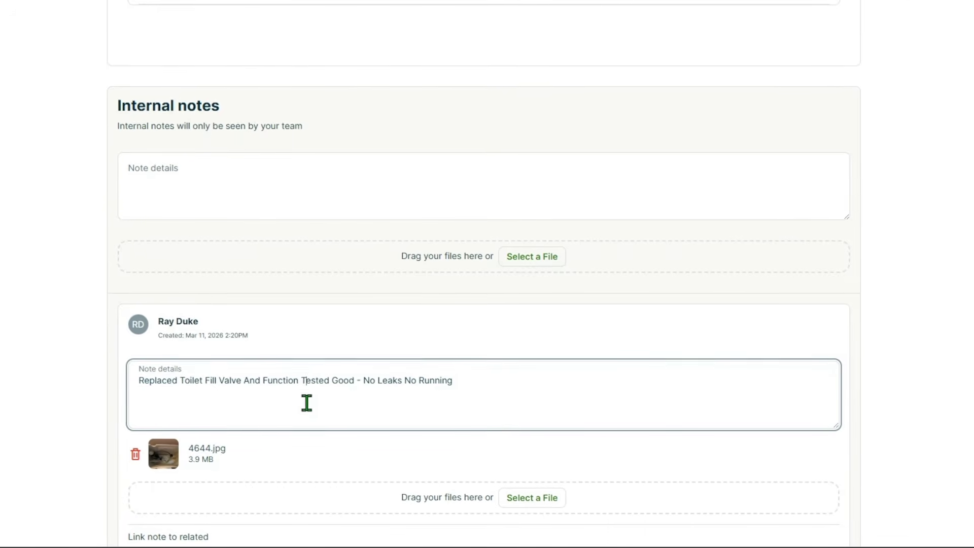
scroll(307, 403, up, 20)
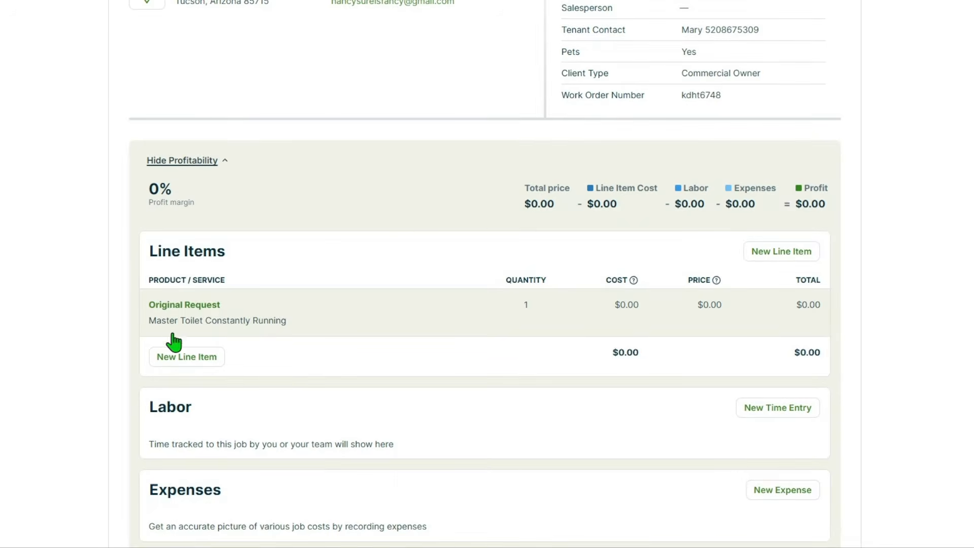
Add a Labor line item at $150.00 with the copied note pasted as its description.
click(188, 358)
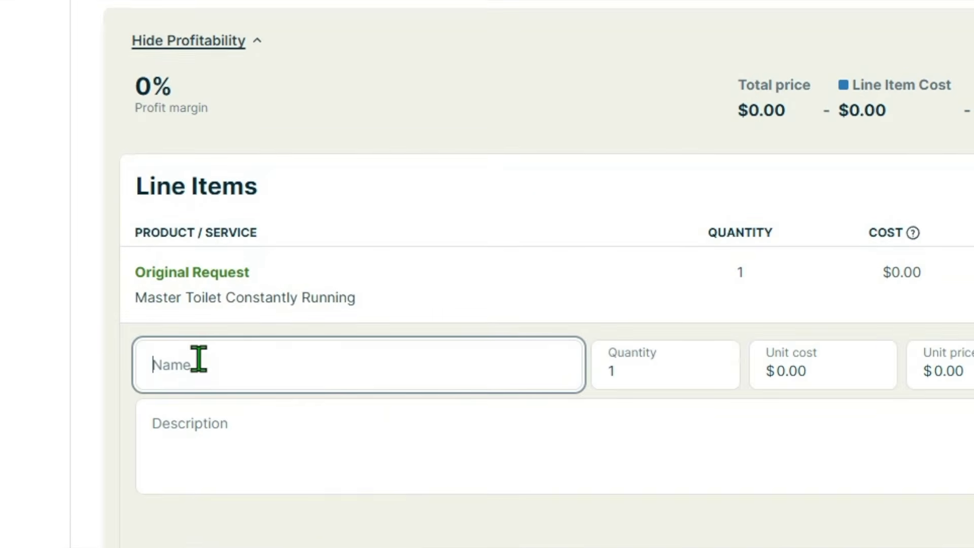
click(199, 359)
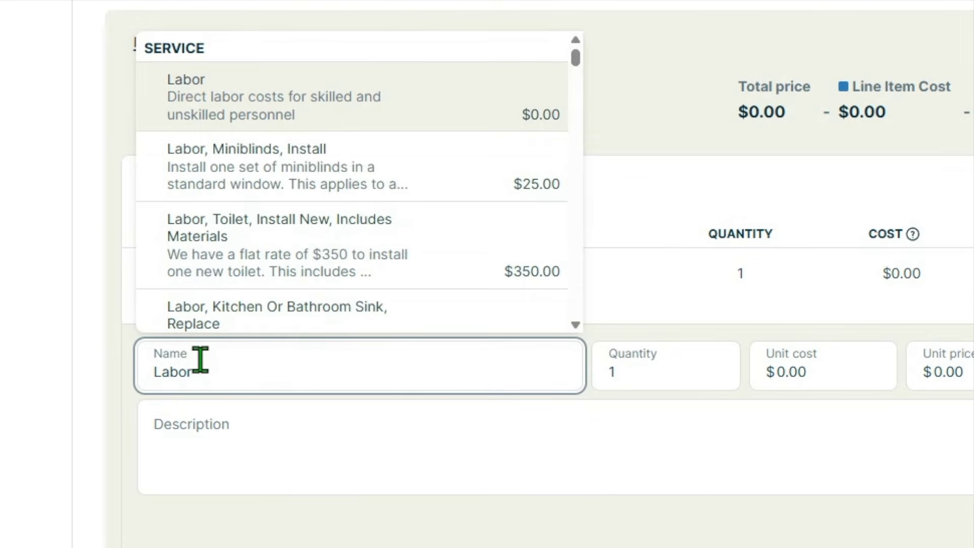
click(250, 408)
right_click(265, 442)
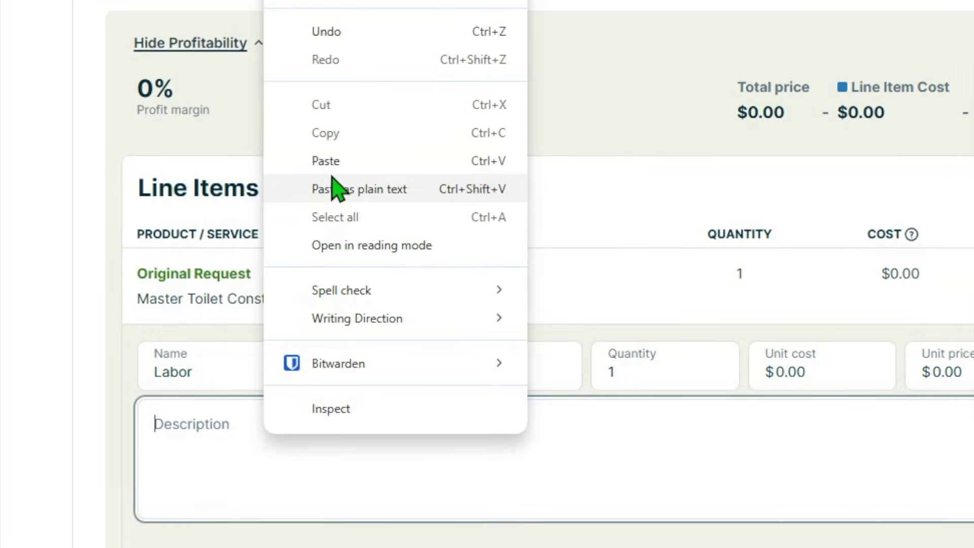
click(330, 185)
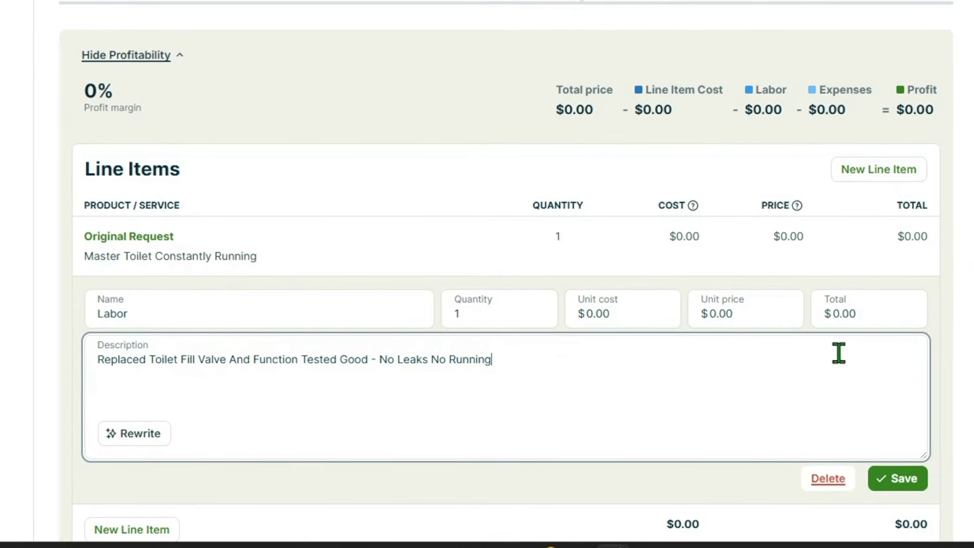
click(958, 323)
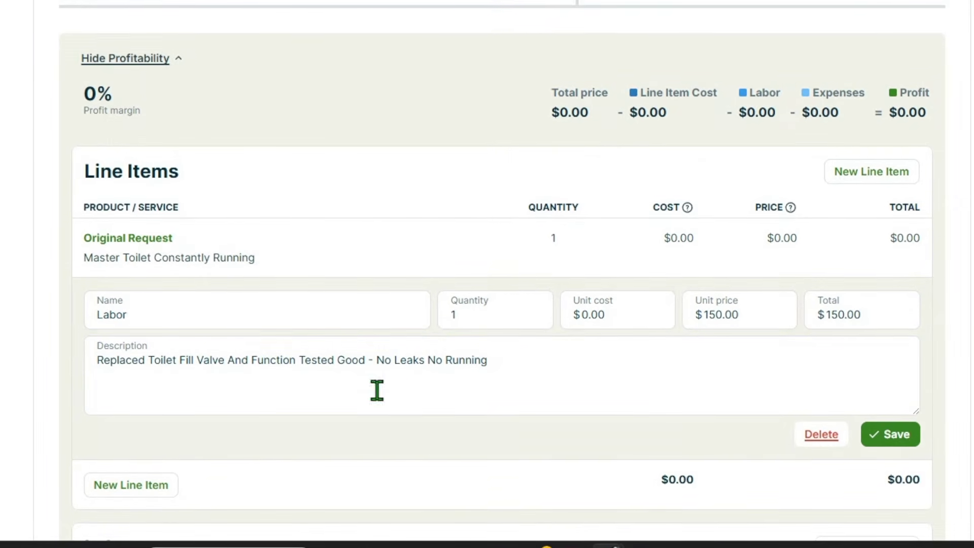
click(892, 436)
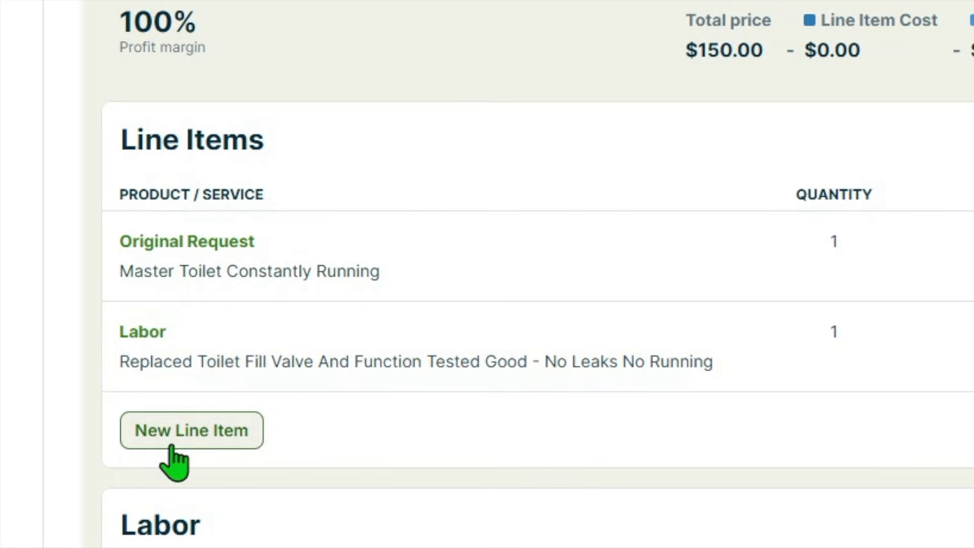
click(171, 446)
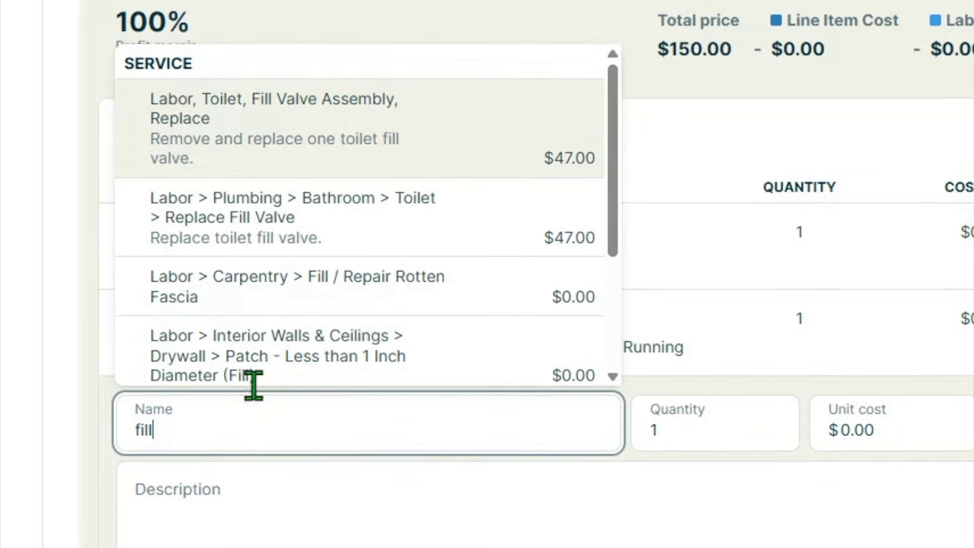
Pick the Materials, Toilet, Fill Valve product ($24.00) for the new line item.
scroll(348, 265, down, 4)
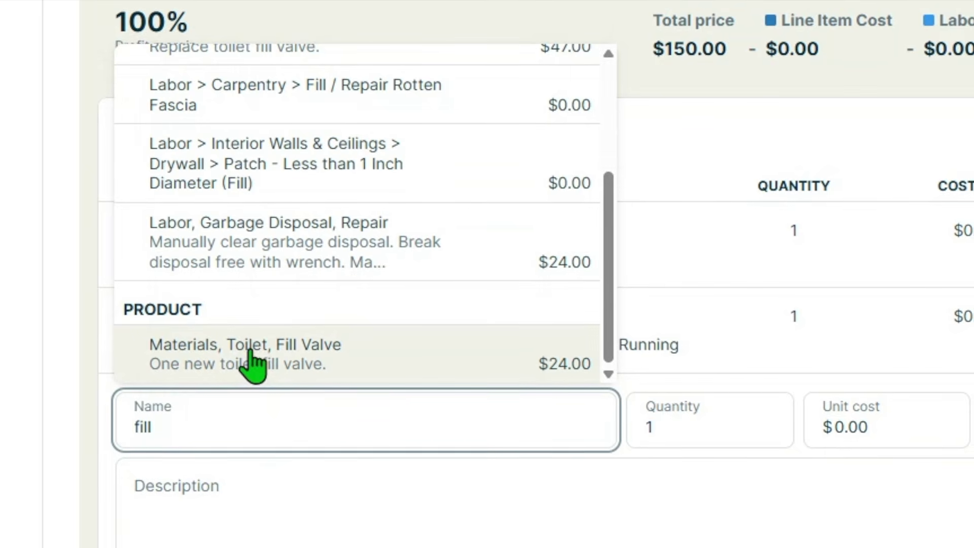
click(264, 374)
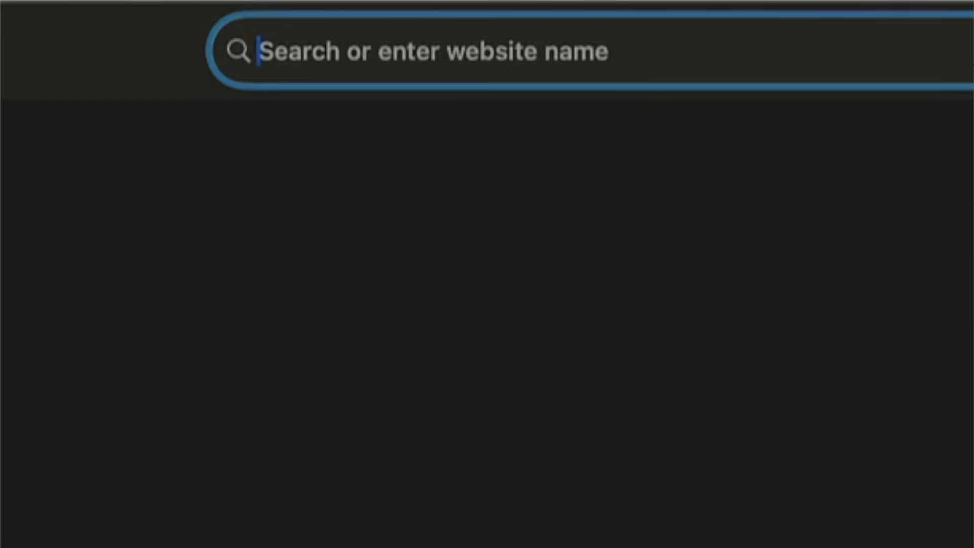
Load bulletproofhandyman.com in Safari and open its DOCUMENTS page.
text(bullet)
key(Return)
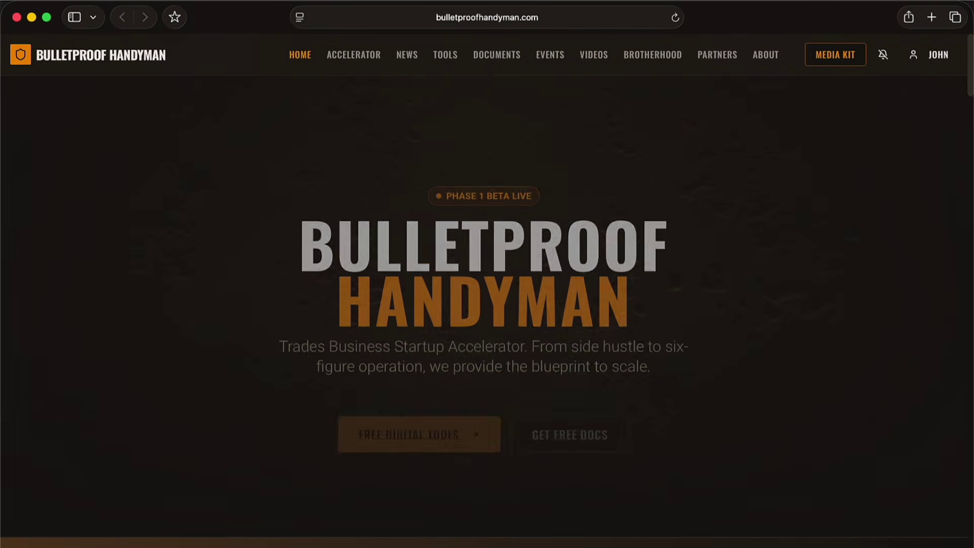
click(500, 56)
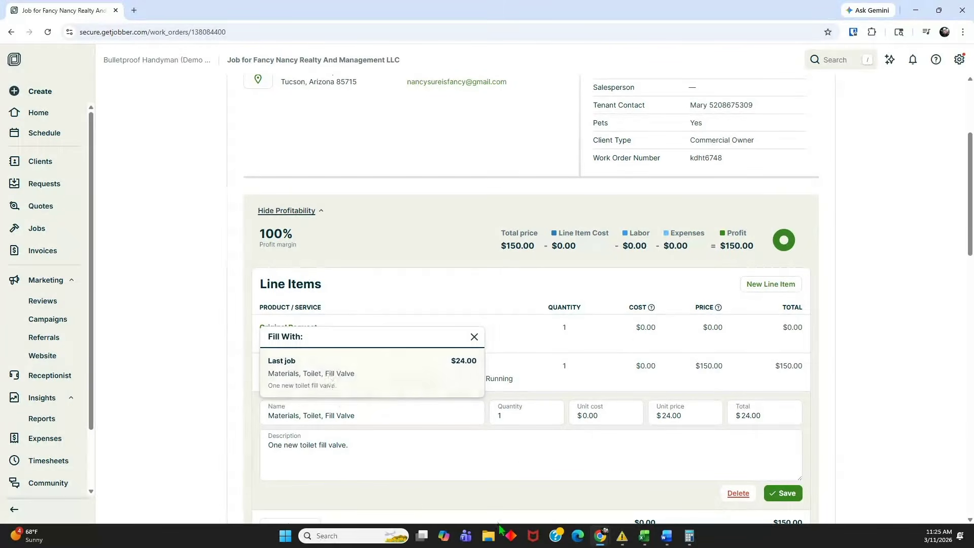
Save the Materials, Toilet, Fill Valve line item, bringing job #46's total to $174.00.
click(786, 494)
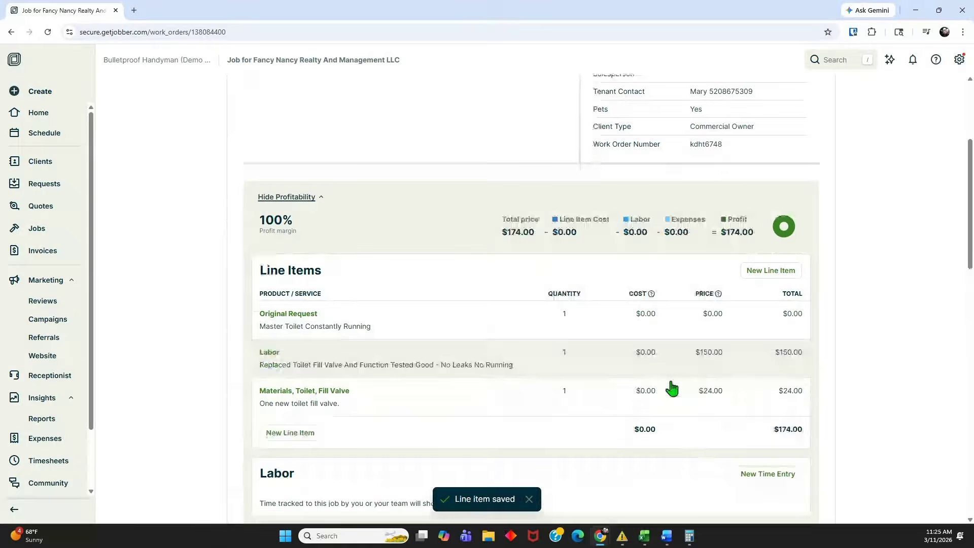
scroll(672, 387, down, 3)
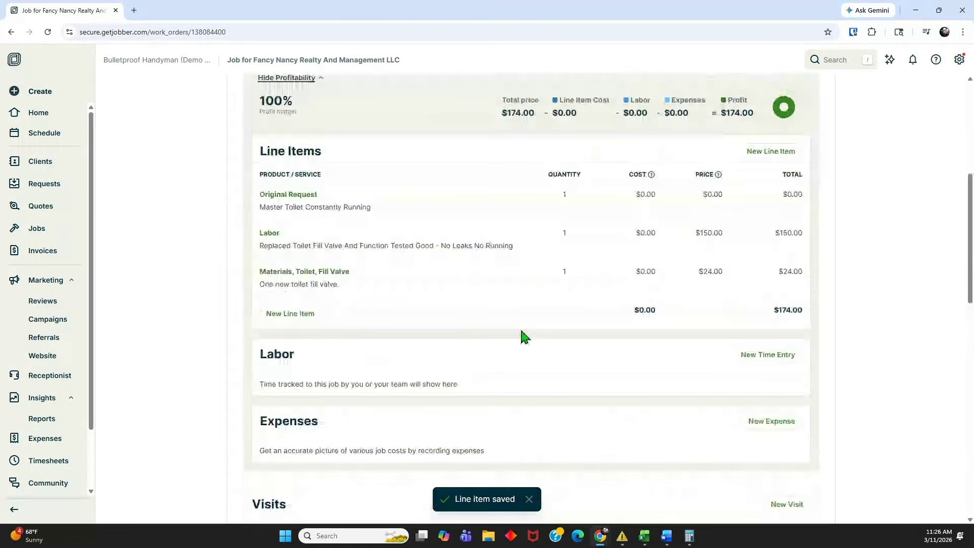
scroll(539, 315, down, 5)
scroll(539, 315, down, 6)
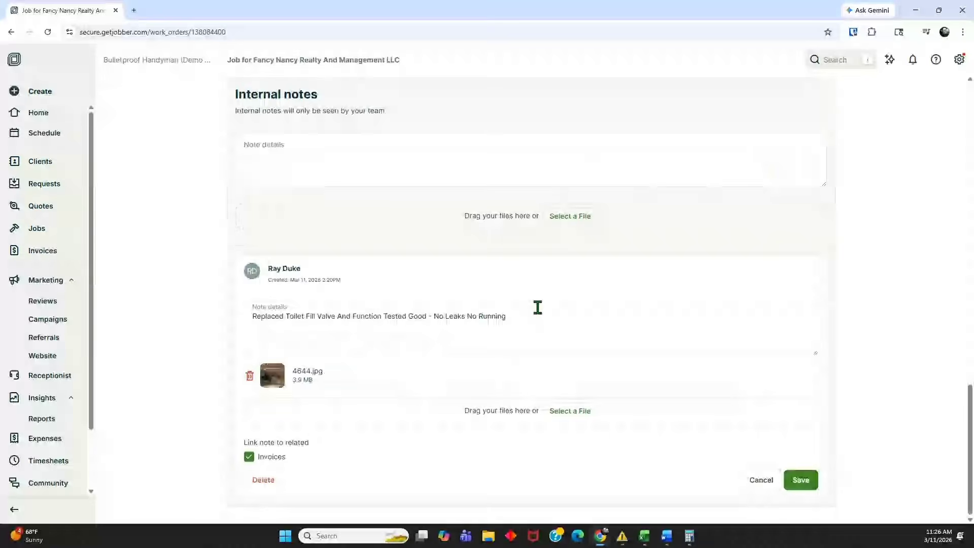
scroll(598, 415, up, 6)
scroll(628, 391, down, 6)
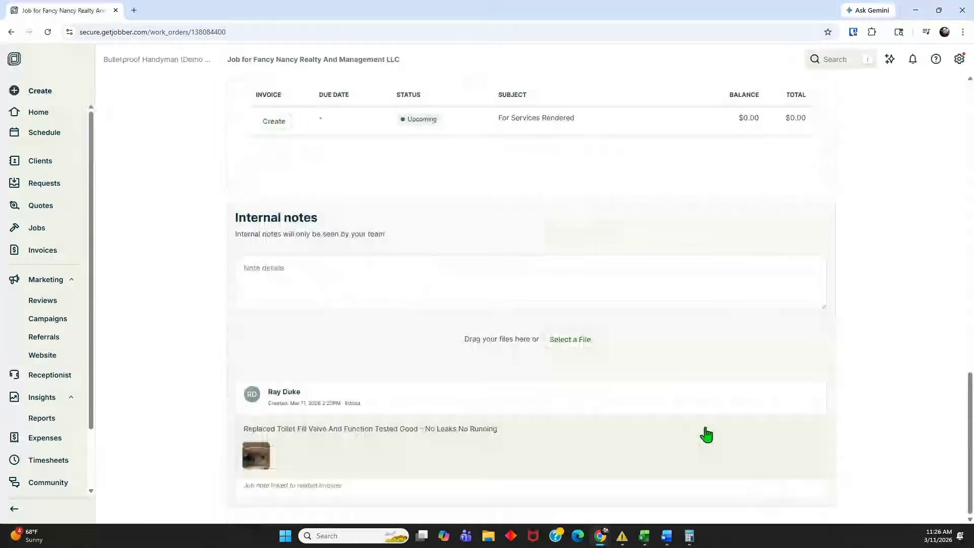
scroll(704, 428, up, 15)
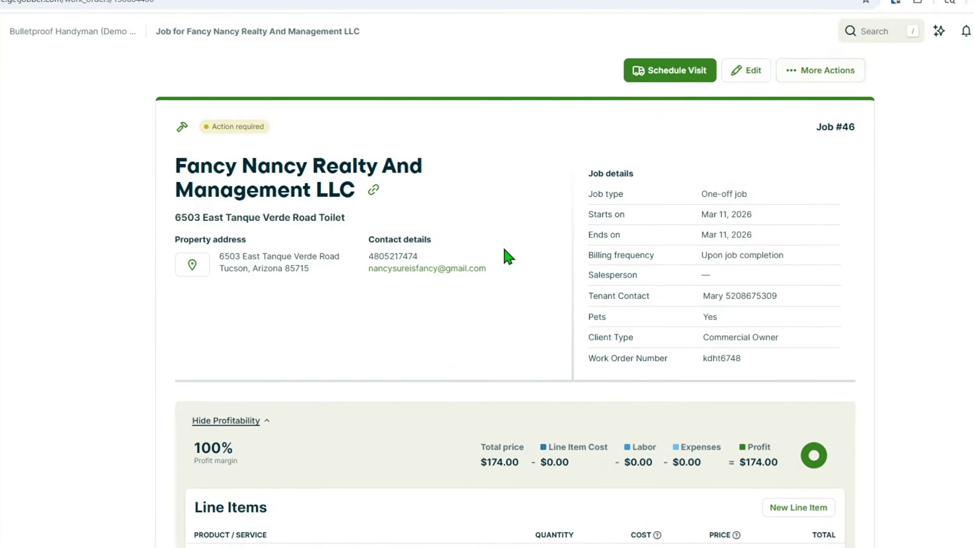
scroll(502, 246, down, 15)
scroll(532, 187, up, 2)
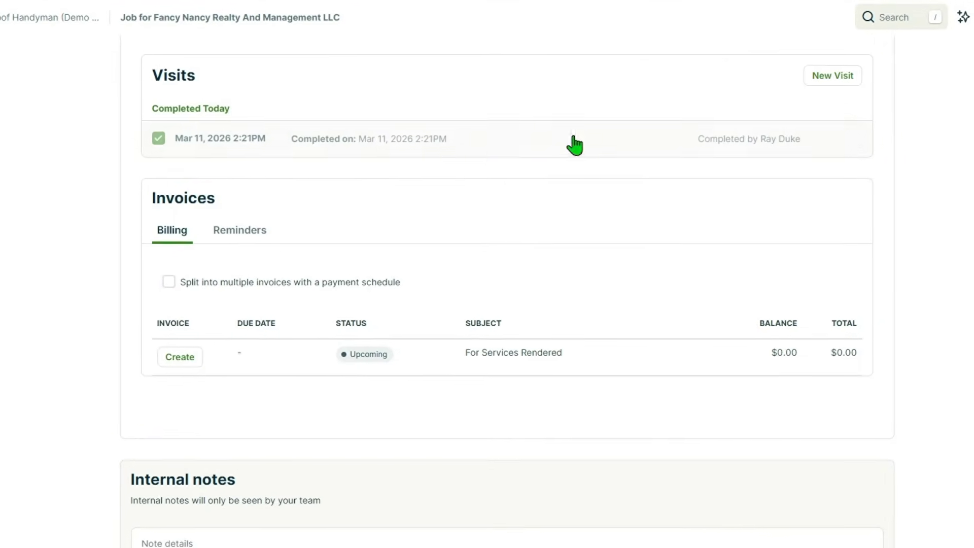
scroll(558, 101, up, 2)
scroll(594, 114, up, 10)
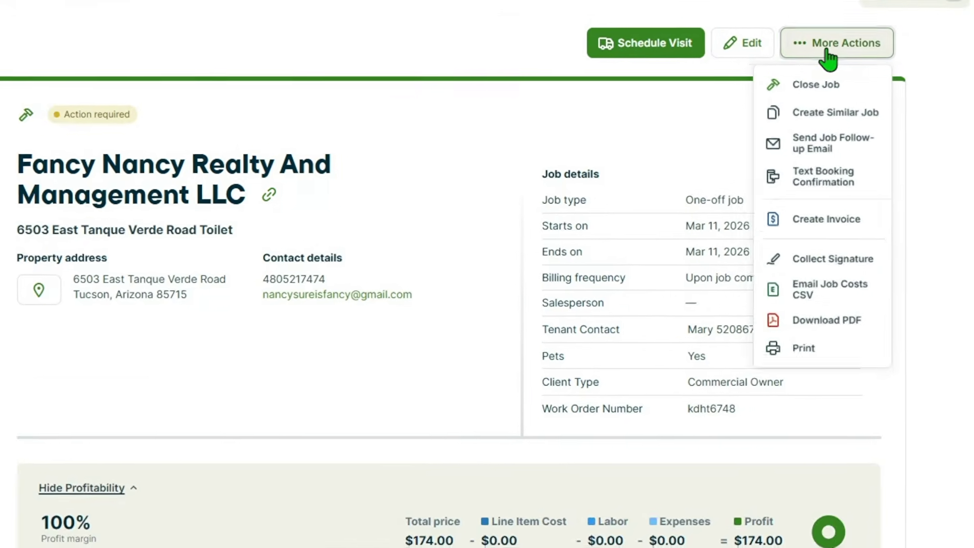
Close job #46, copy its title, and start a new invoice for it.
click(812, 87)
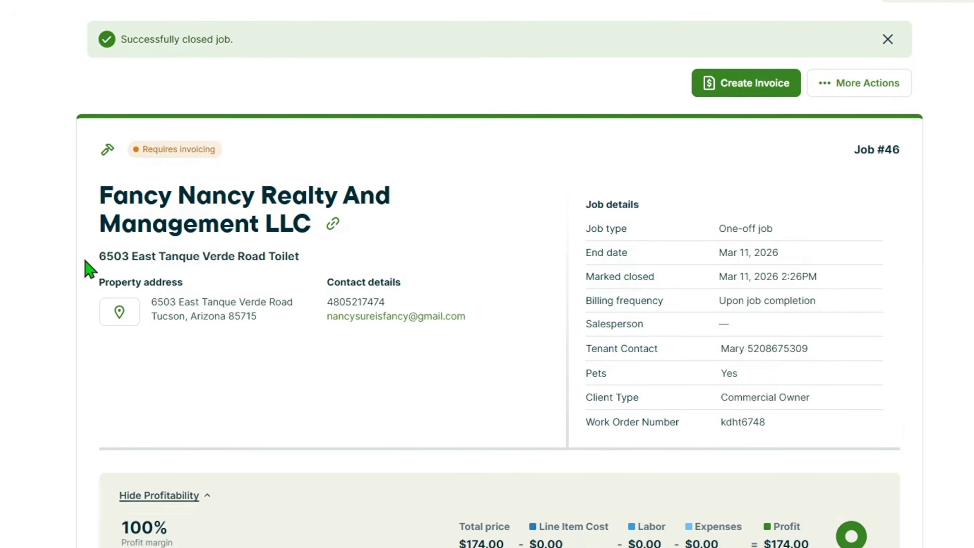
drag(76, 264, 315, 254)
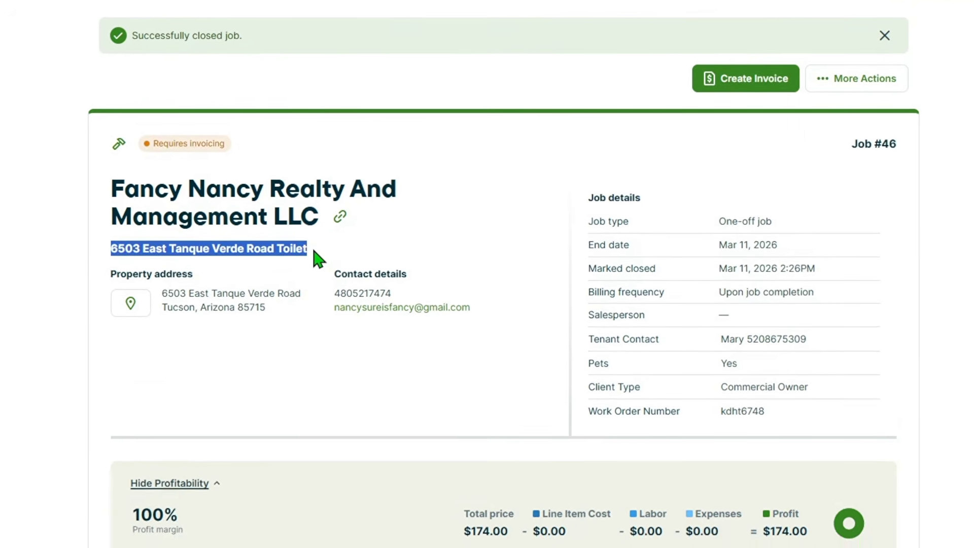
right_click(283, 249)
click(309, 257)
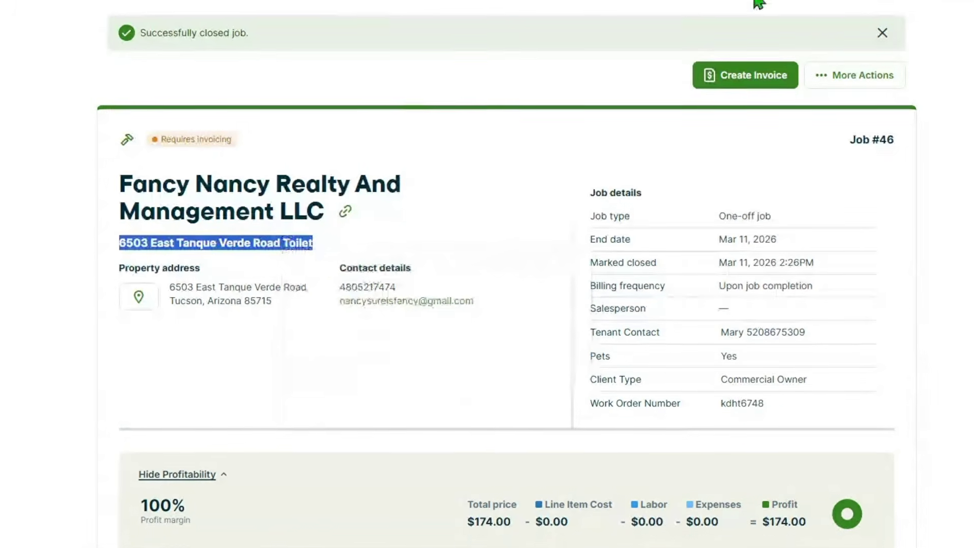
click(740, 85)
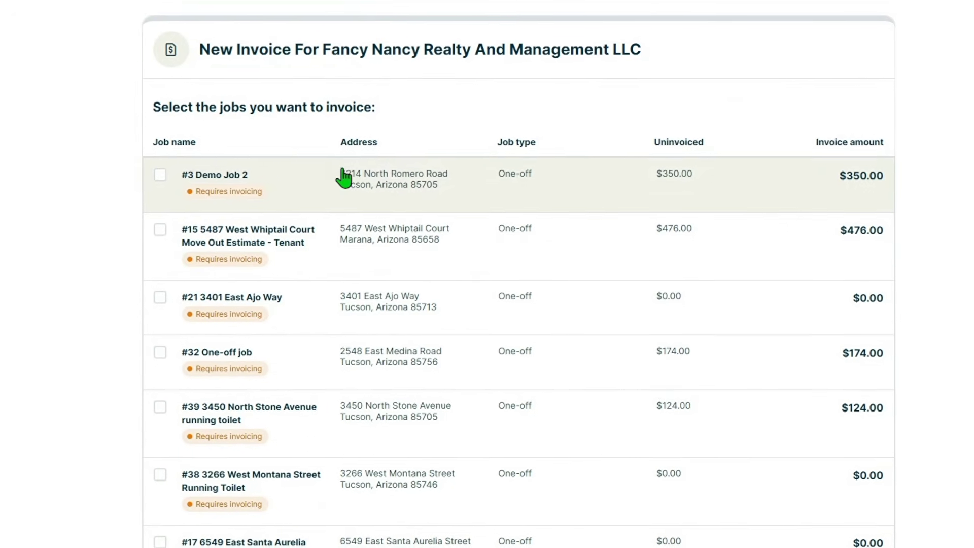
Continue with job #46 selected to generate invoice #29 for Fancy Nancy Realty.
scroll(344, 178, down, 2)
scroll(346, 175, down, 3)
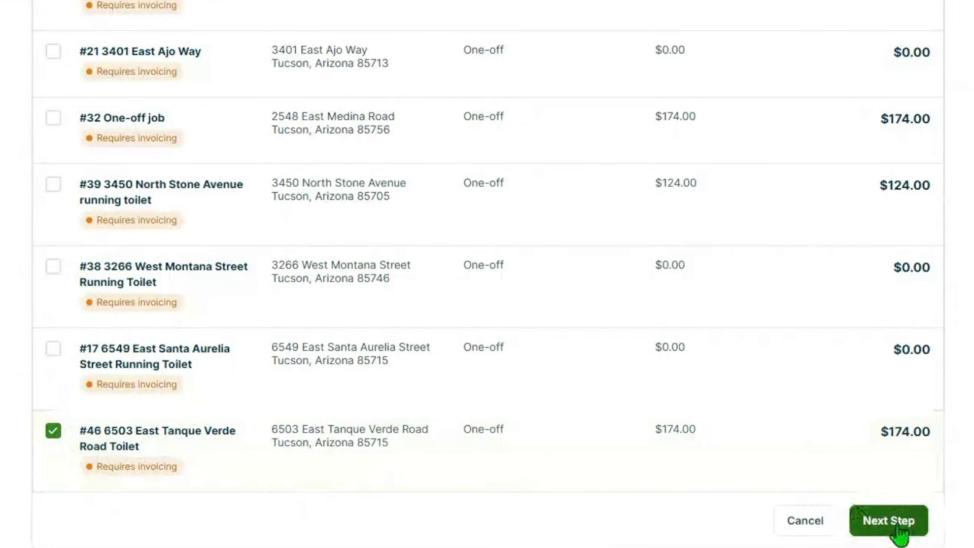
click(897, 526)
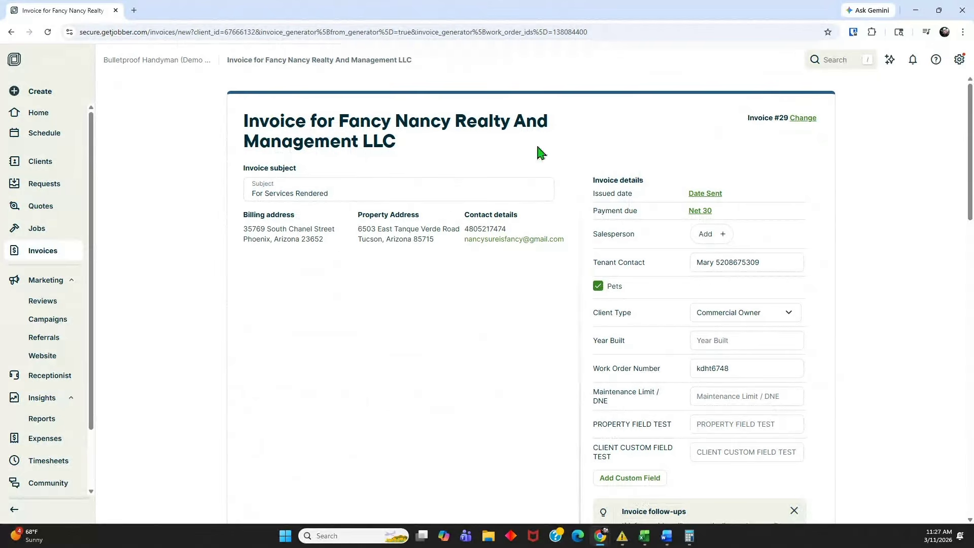
drag(331, 193, 253, 193)
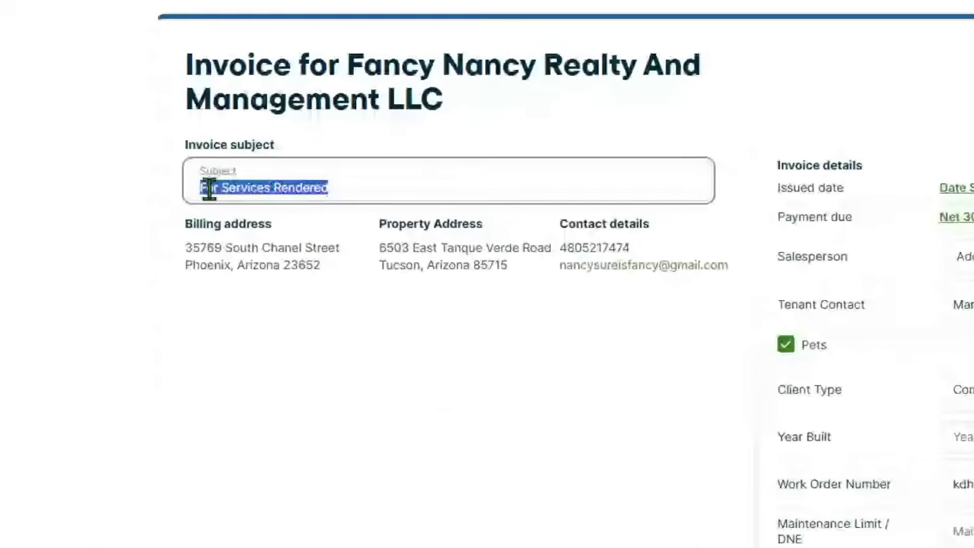
right_click(271, 195)
click(246, 410)
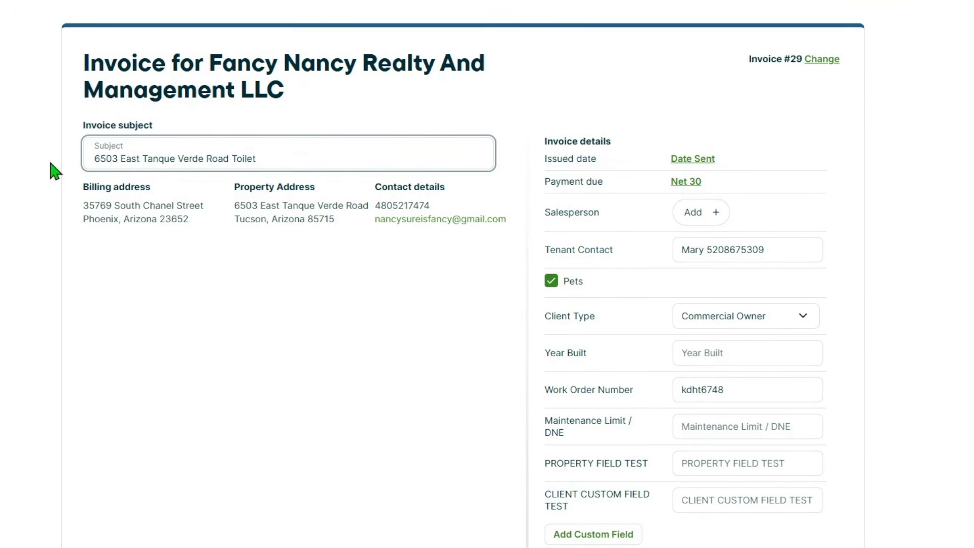
scroll(53, 162, down, 3)
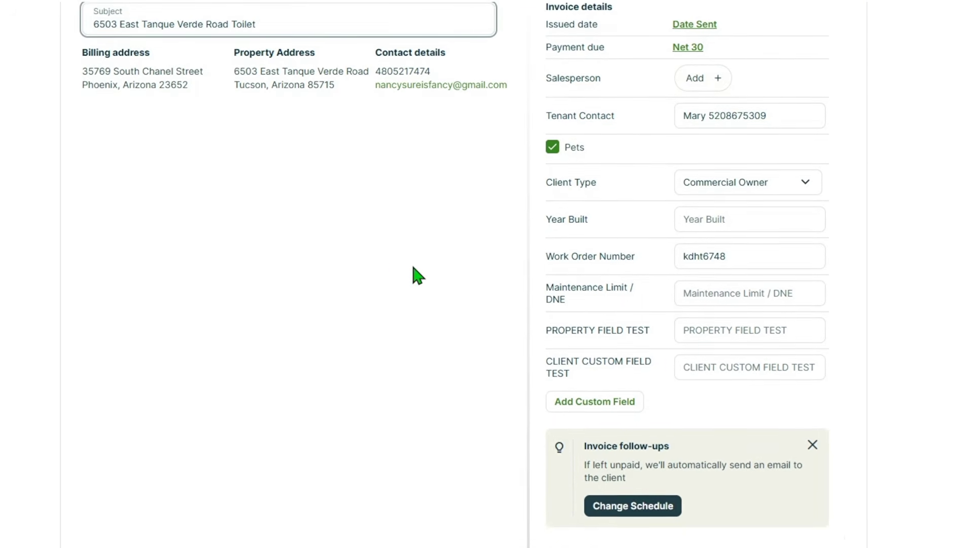
scroll(387, 269, down, 8)
scroll(419, 96, down, 2)
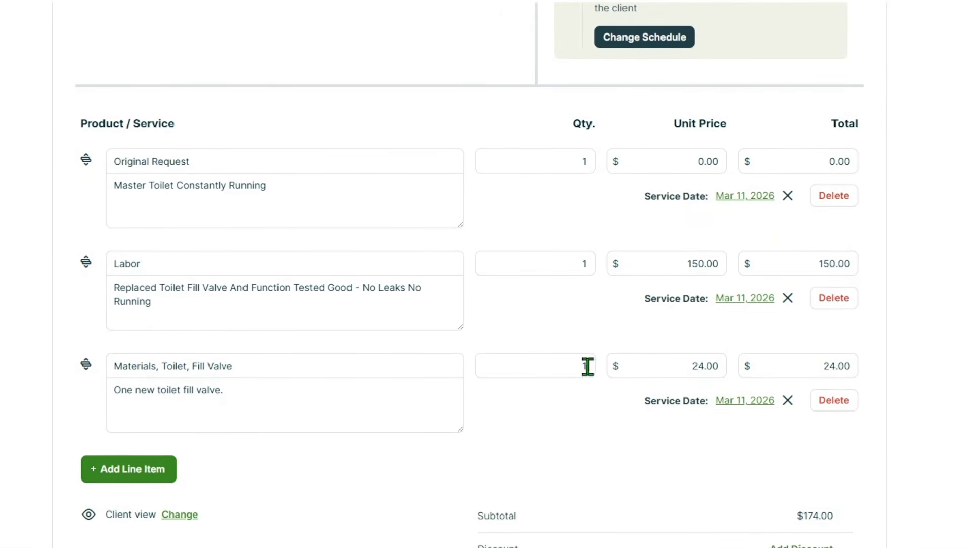
scroll(580, 323, down, 4)
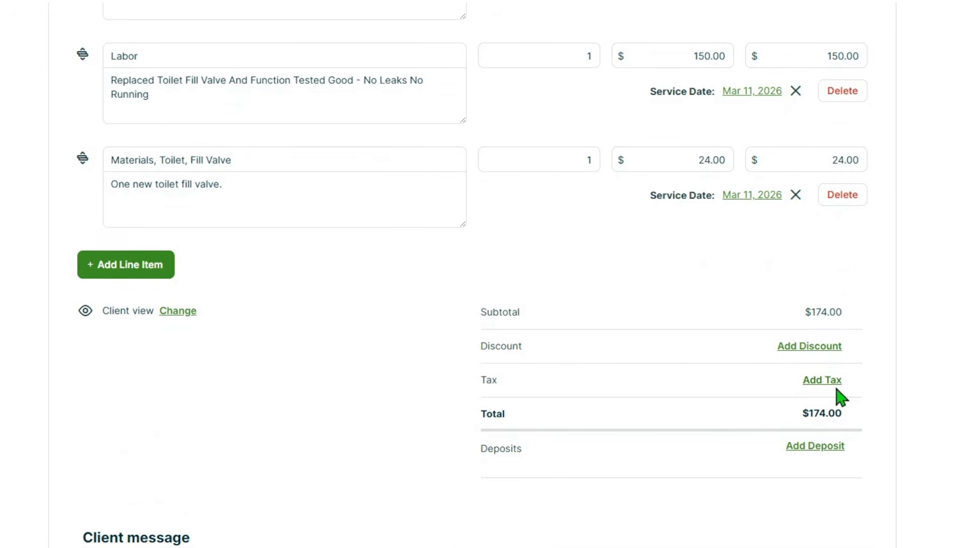
scroll(422, 307, down, 1)
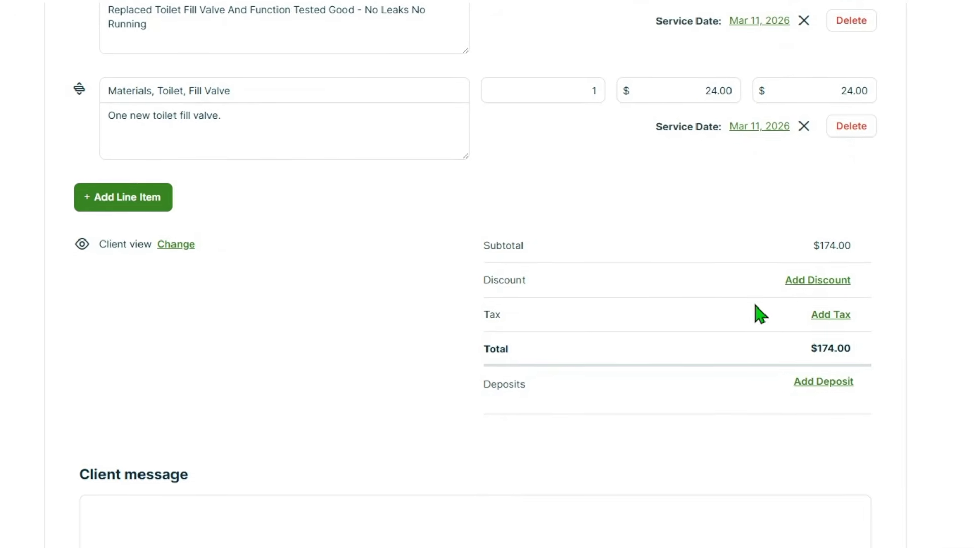
scroll(291, 235, down, 5)
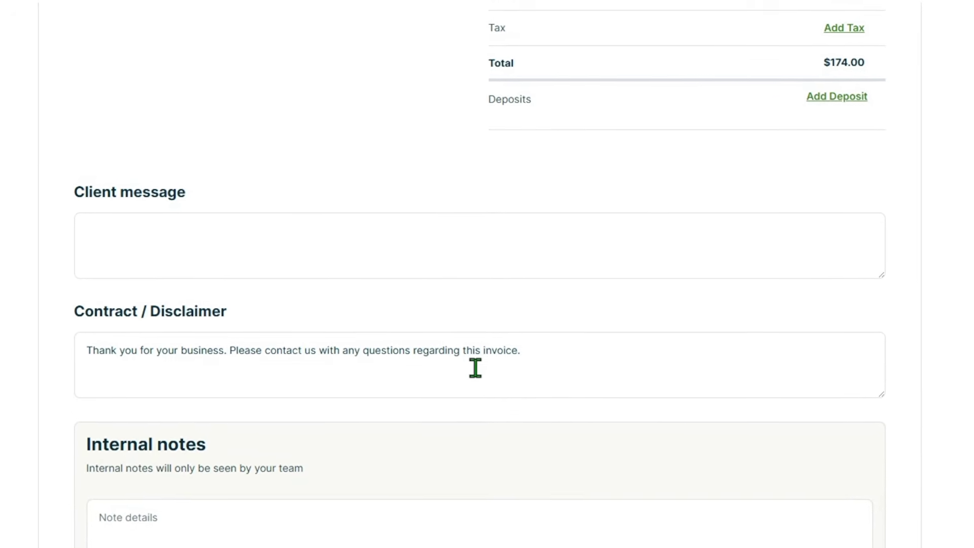
scroll(476, 368, down, 3)
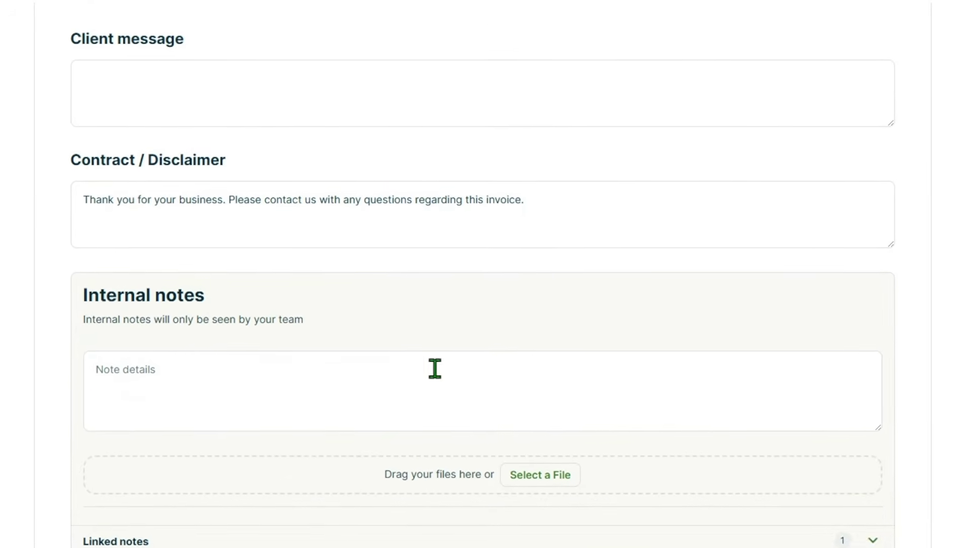
scroll(497, 498, up, 20)
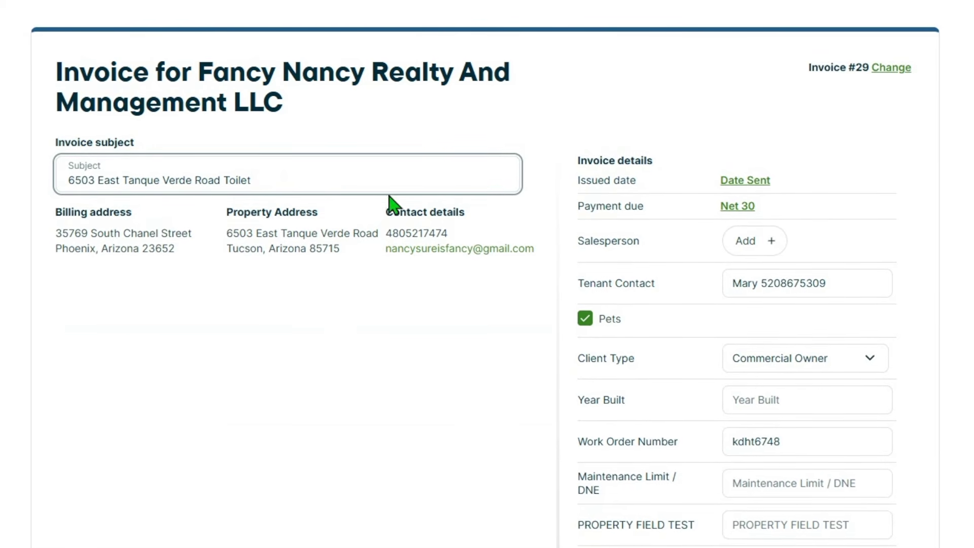
scroll(467, 331, down, 20)
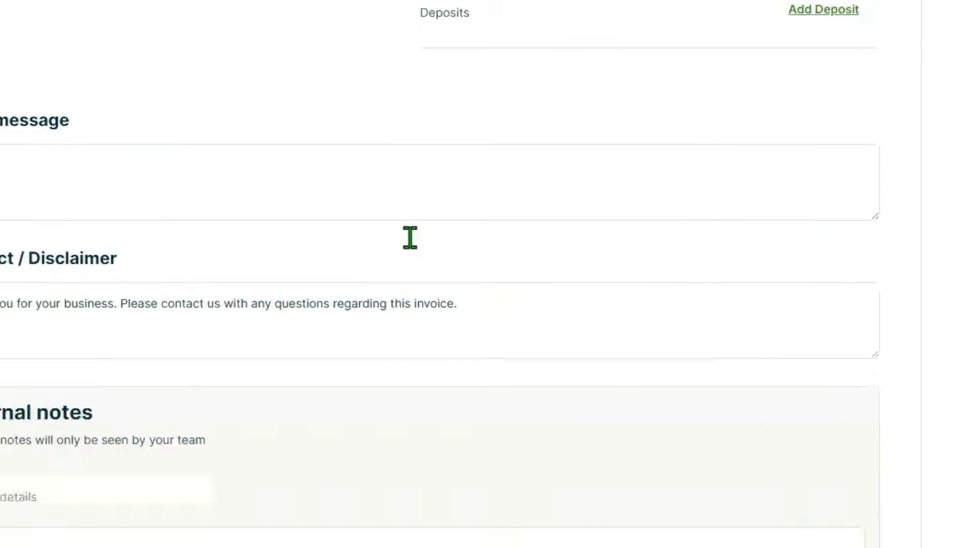
scroll(410, 237, down, 5)
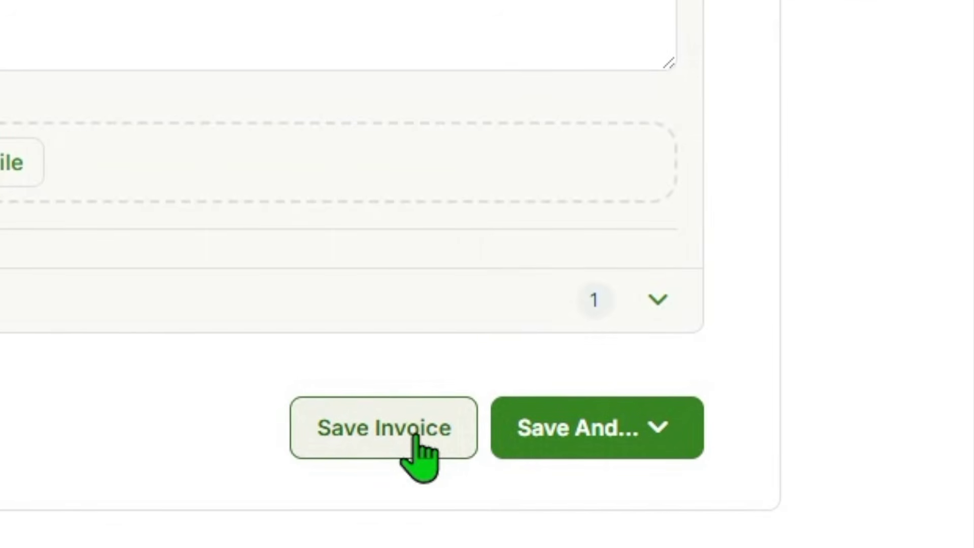
Save invoice #29 using Send as Email to open its email dialog.
click(631, 445)
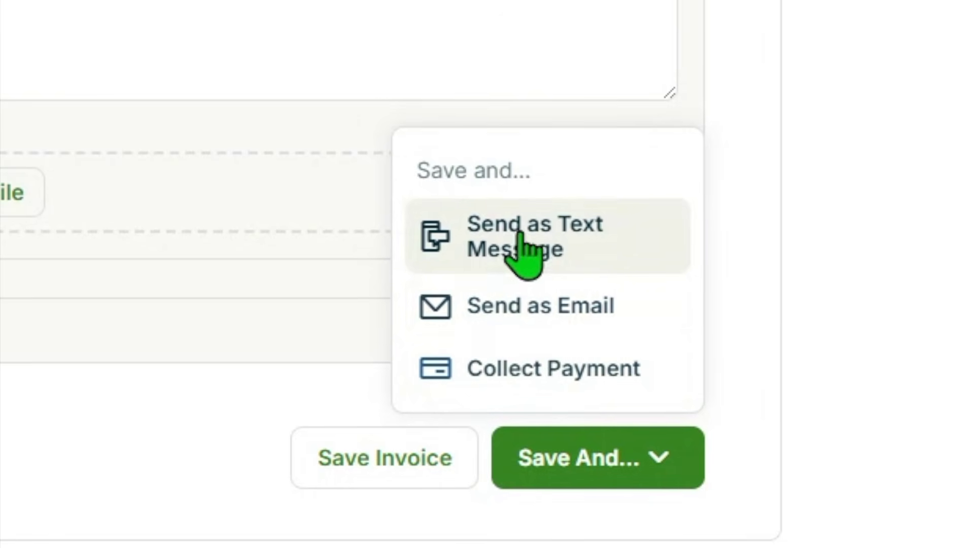
click(500, 315)
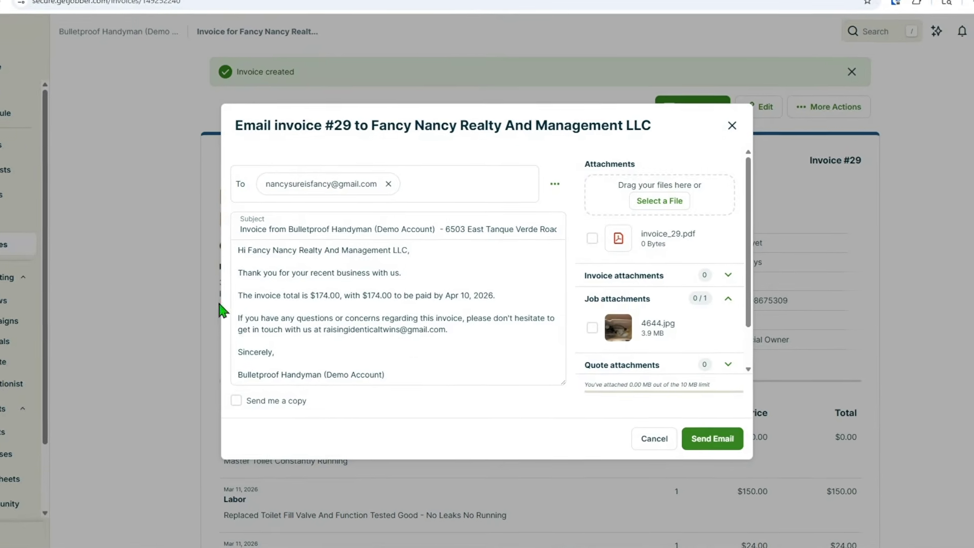
Tick the job photo 4644.jpg under Job attachments in the invoice email.
click(350, 271)
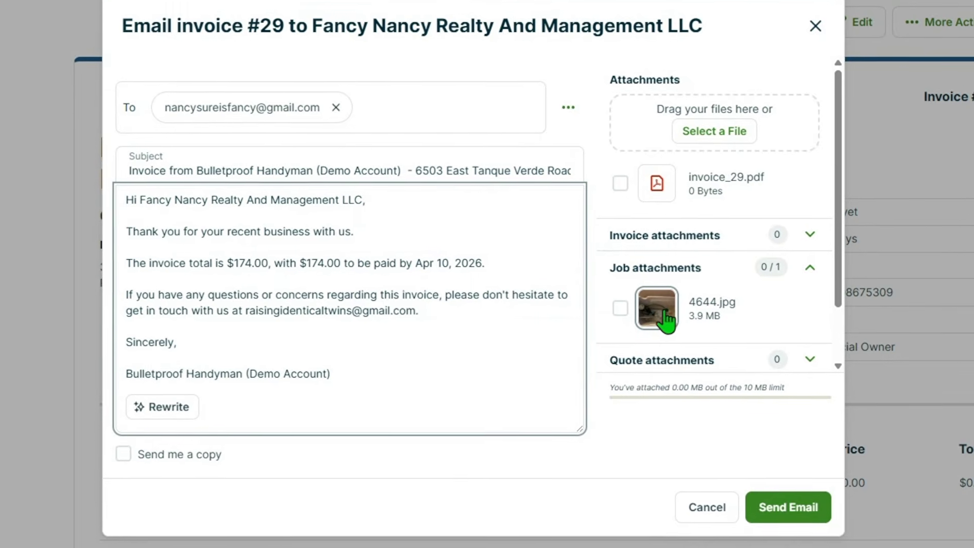
click(611, 303)
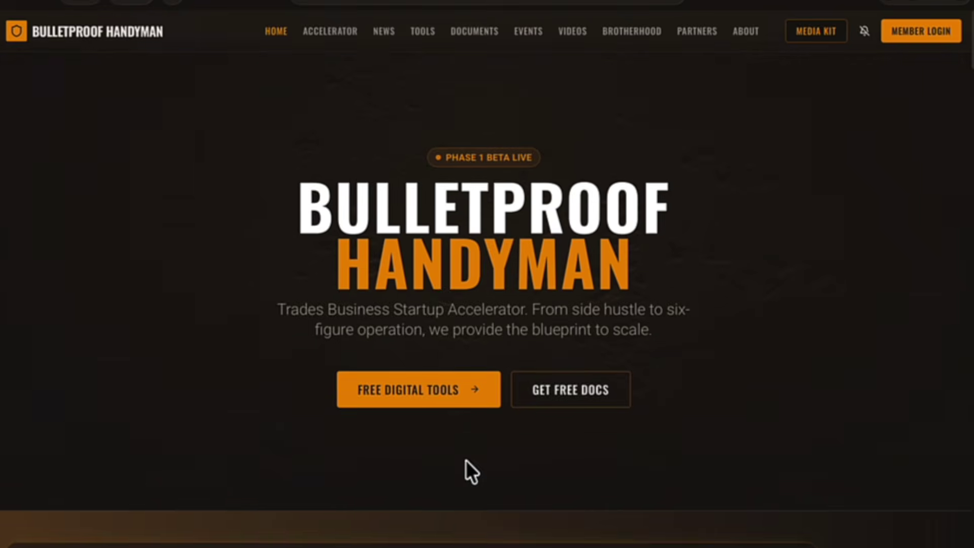
Ask the Ask Ray assistant 'whats your email'.
scroll(466, 459, down, 20)
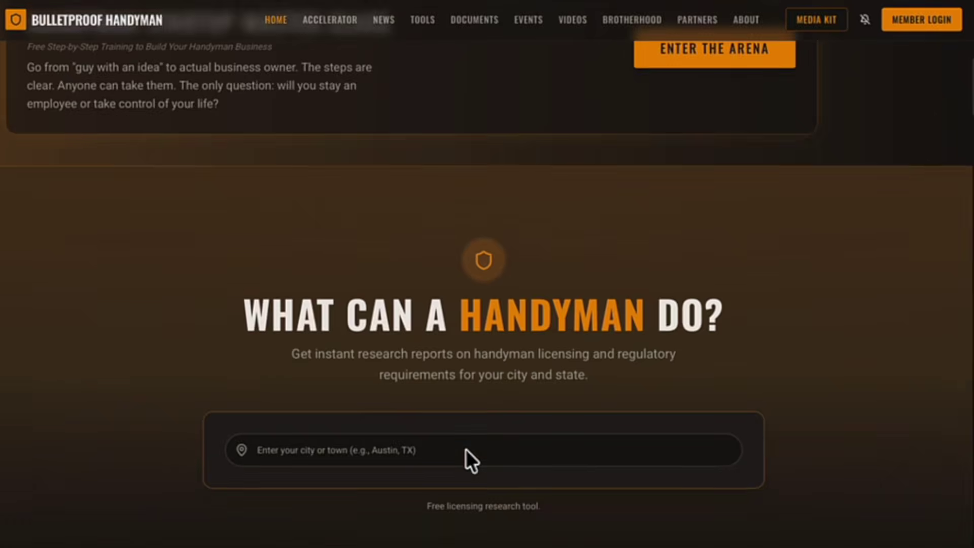
scroll(466, 424, down, 1)
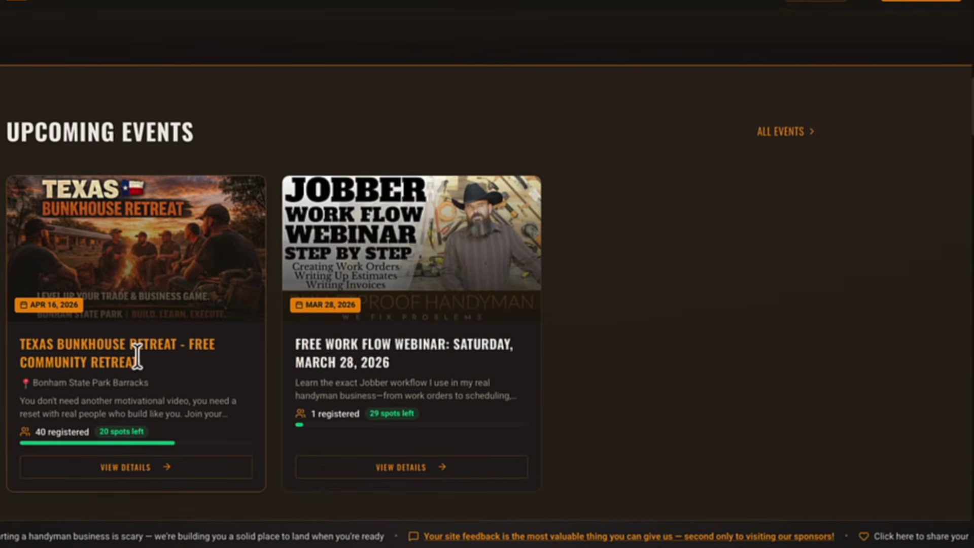
scroll(428, 467, down, 8)
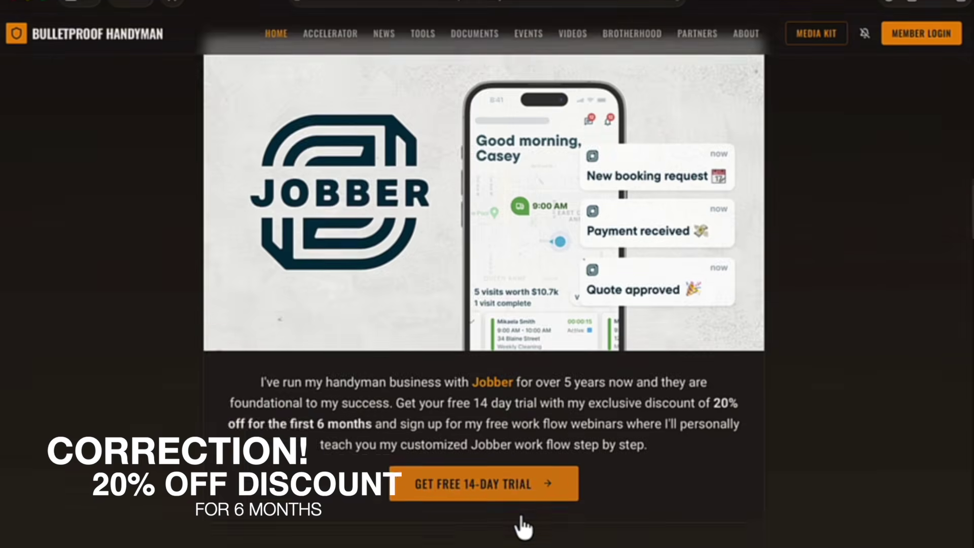
scroll(520, 527, down, 8)
scroll(520, 517, down, 1)
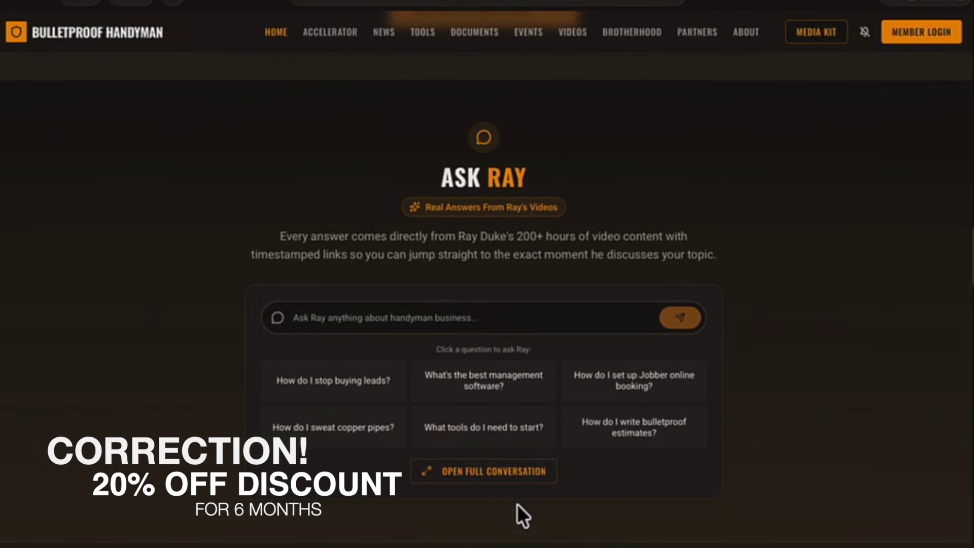
click(414, 311)
text(whats)
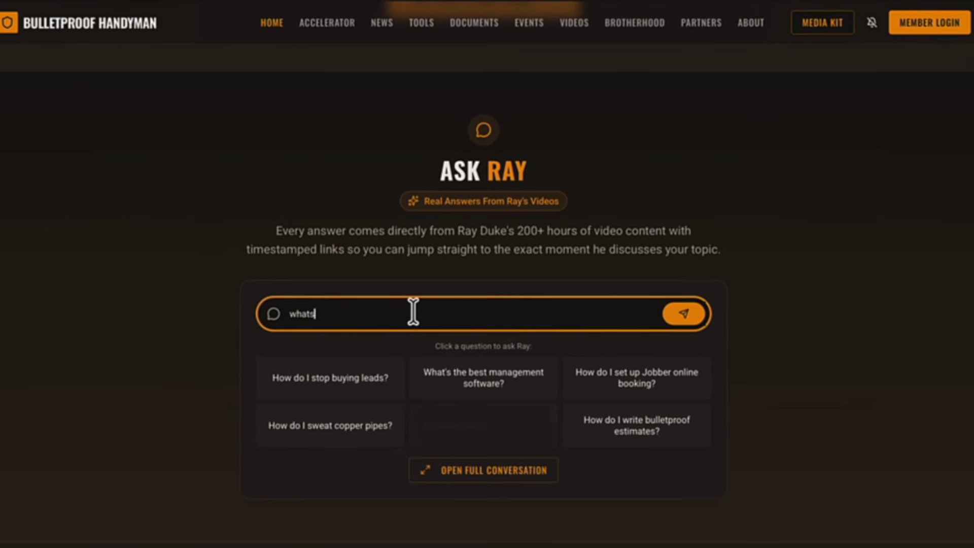
text( your email)
key(Return)
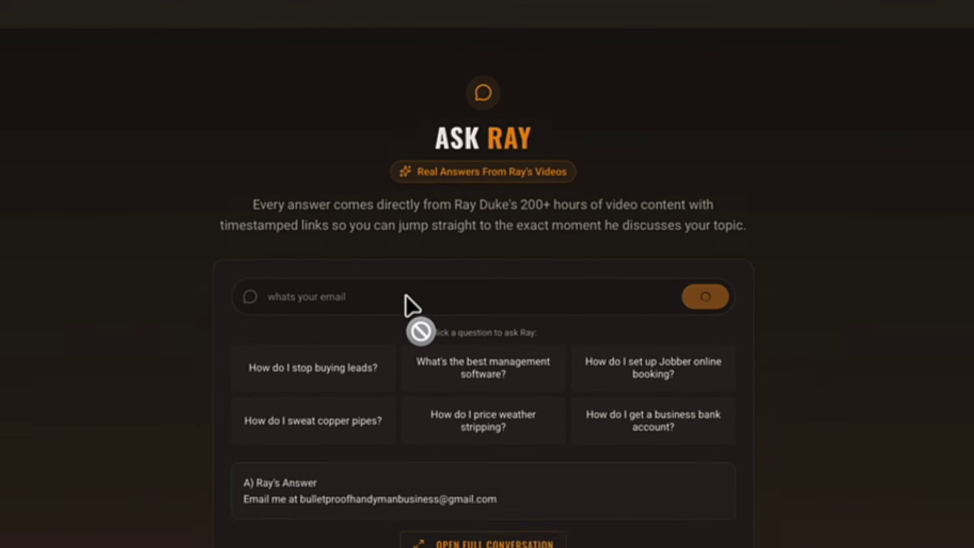
Select the full email address given in Ray's answer.
scroll(403, 289, down, 5)
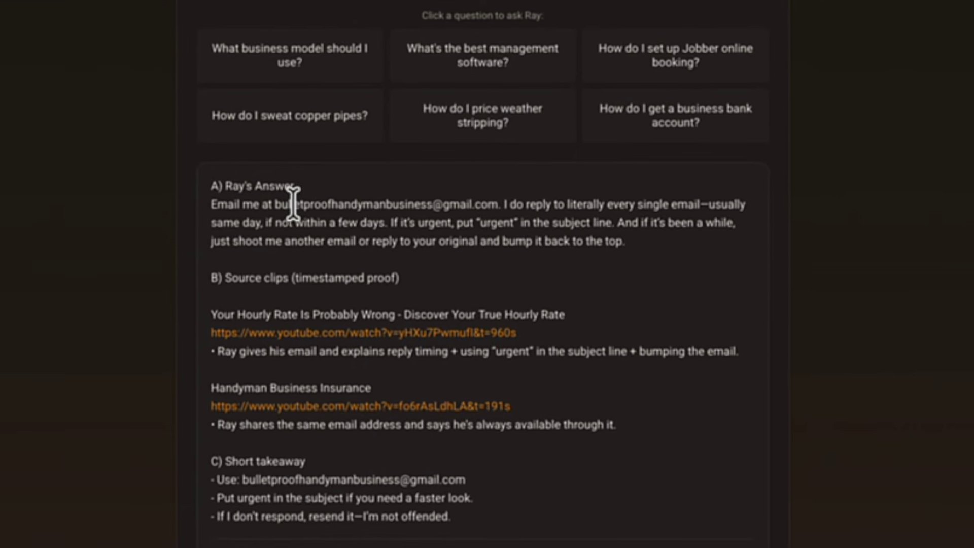
double_click(302, 230)
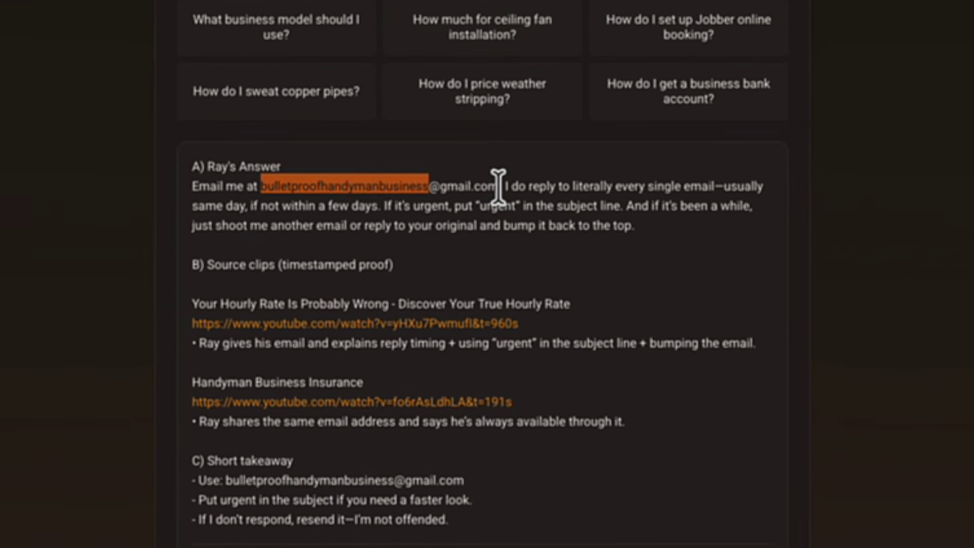
click(499, 199)
drag(498, 182, 257, 183)
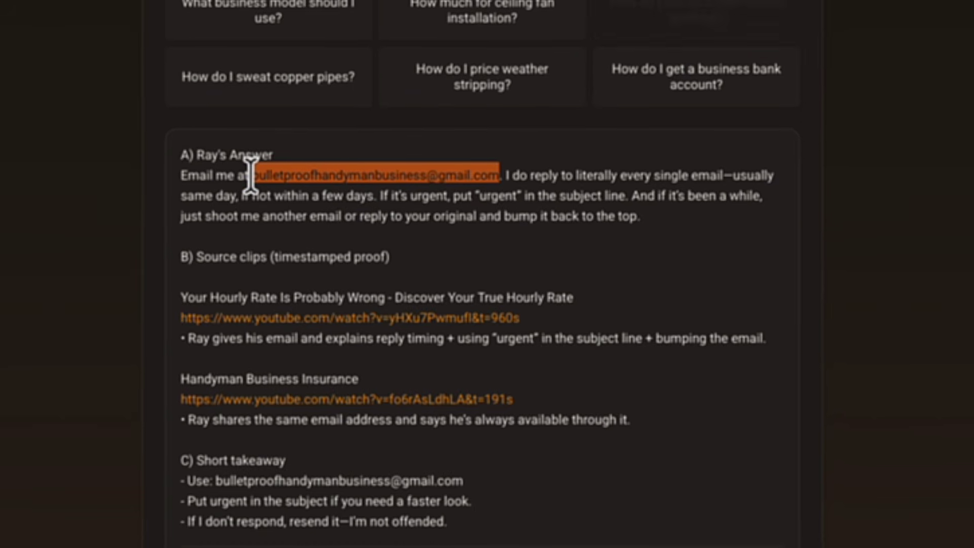